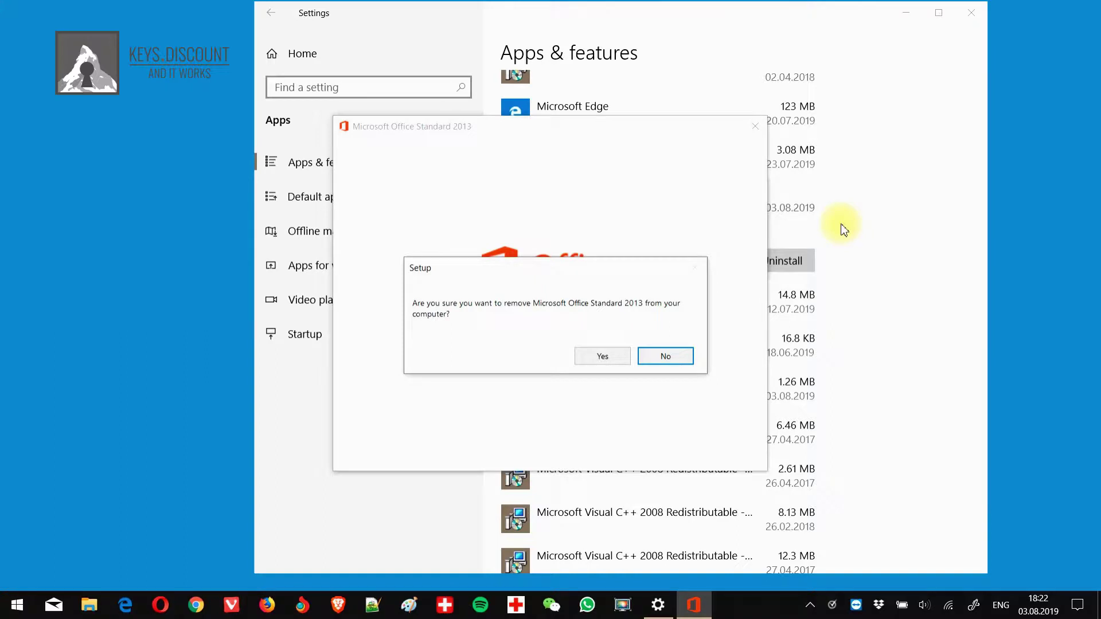
# - Confirm the removal of Microsoft Office Standard 2013, then close the finished uninstaller and the Settings window
pyautogui.click(600, 358)
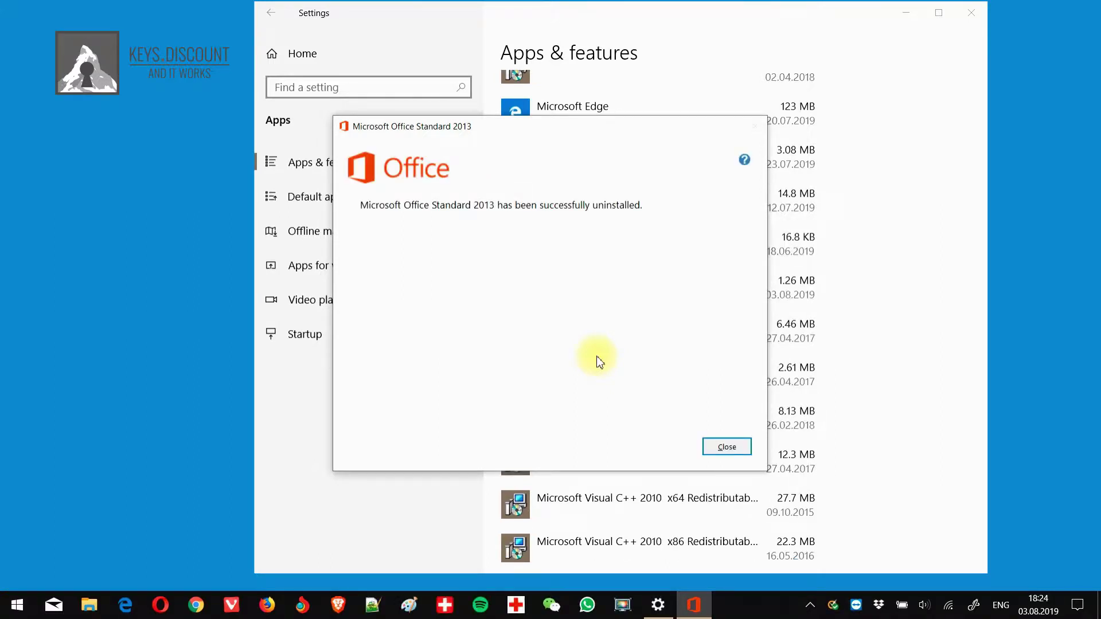
pyautogui.click(727, 448)
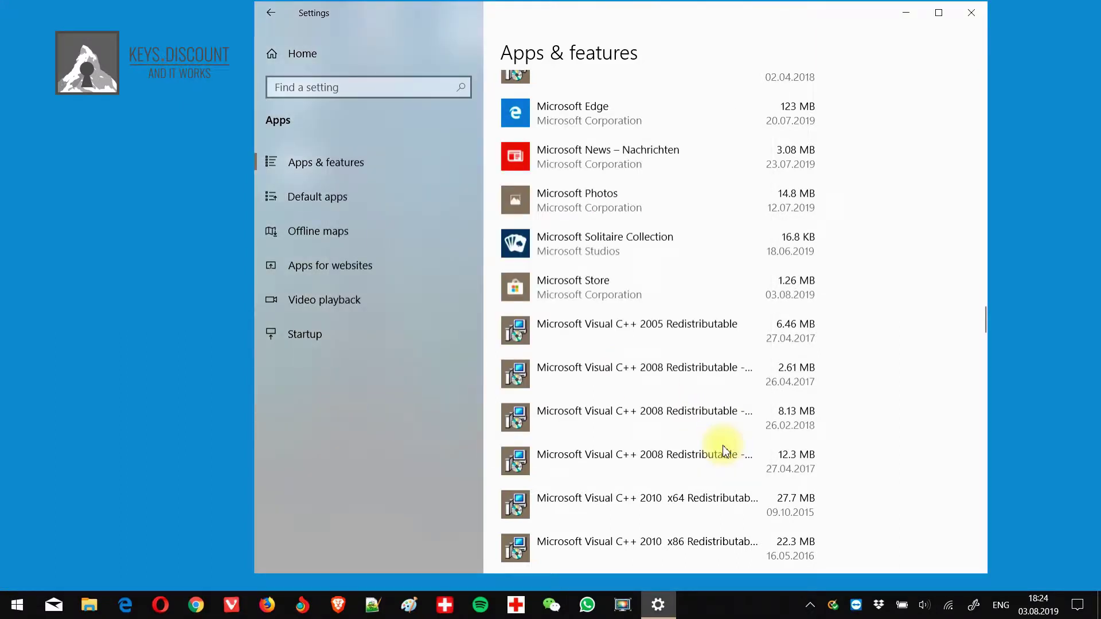
pyautogui.click(971, 12)
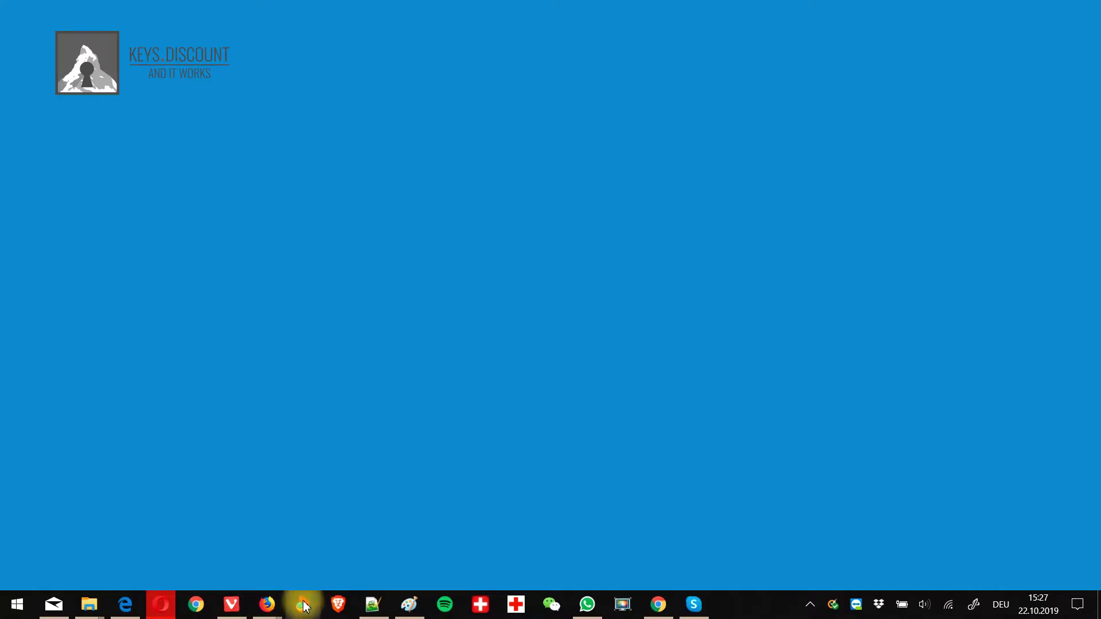
# - Switch to the Torch browser and open the Download Center of the keys.discount website
pyautogui.click(302, 605)
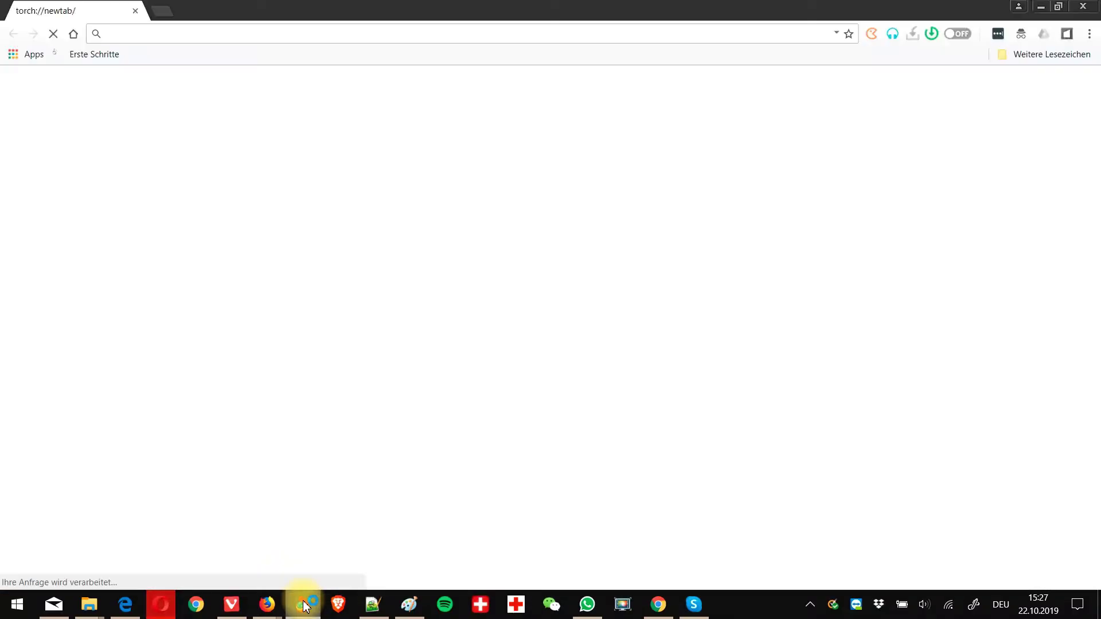
pyautogui.write('keys.discount')
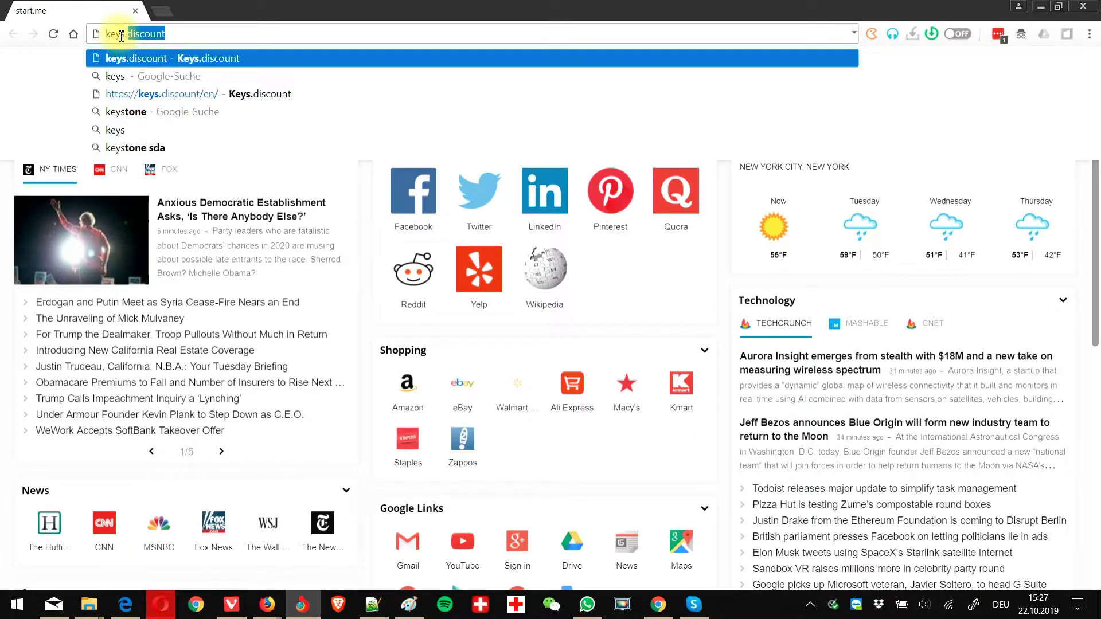
pyautogui.press('Return')
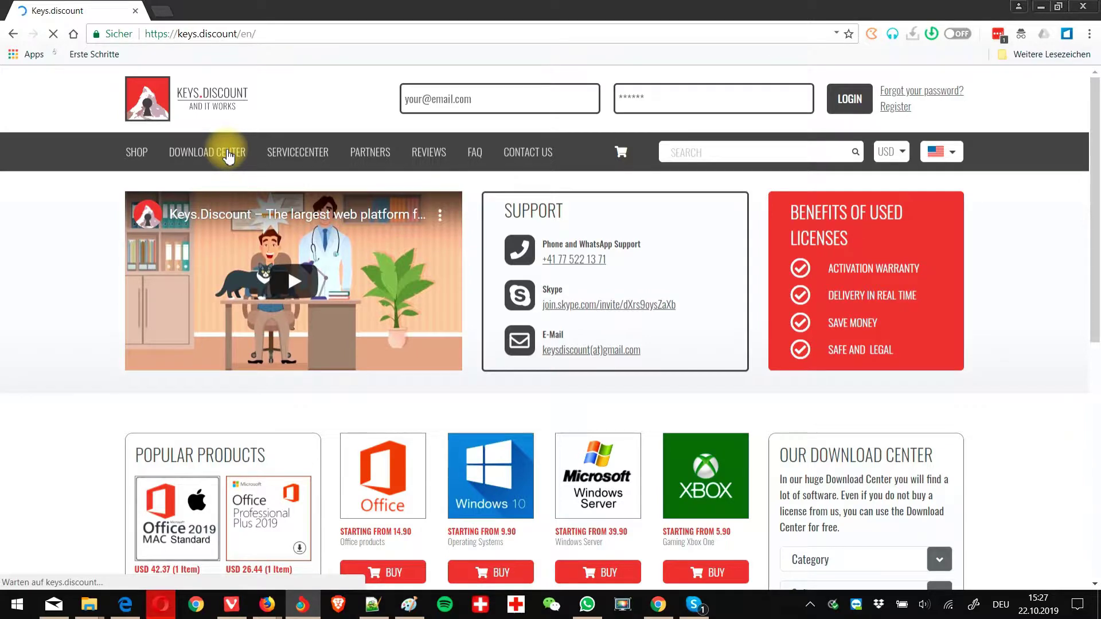
pyautogui.click(229, 153)
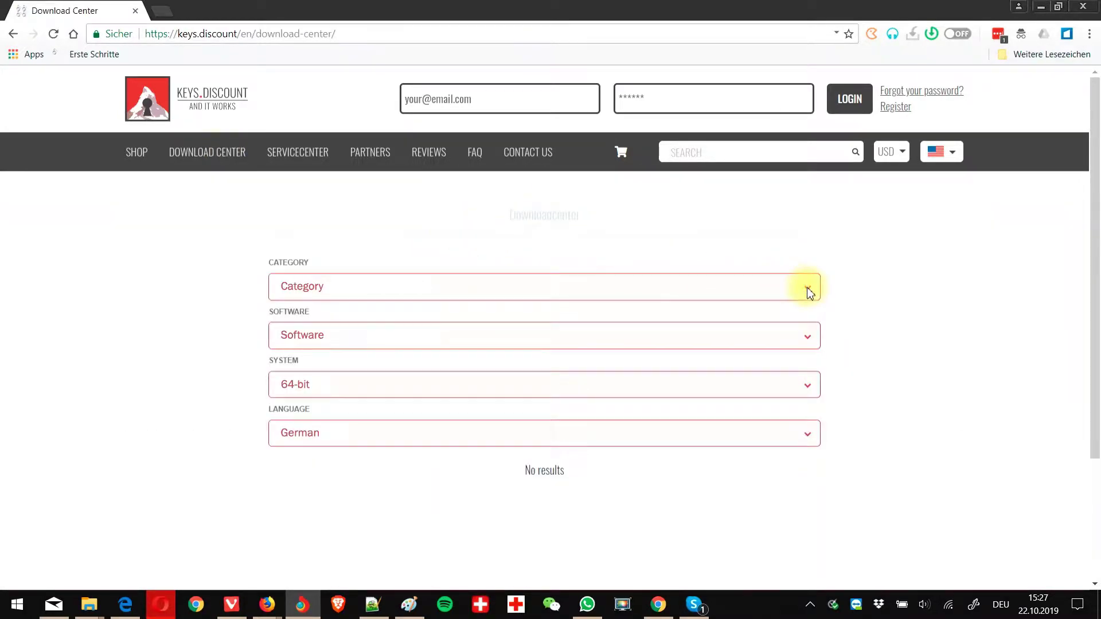
# - Filter the downloads to category Office Products, software Office 2019 Standard, system 64-bit and language English
pyautogui.click(805, 288)
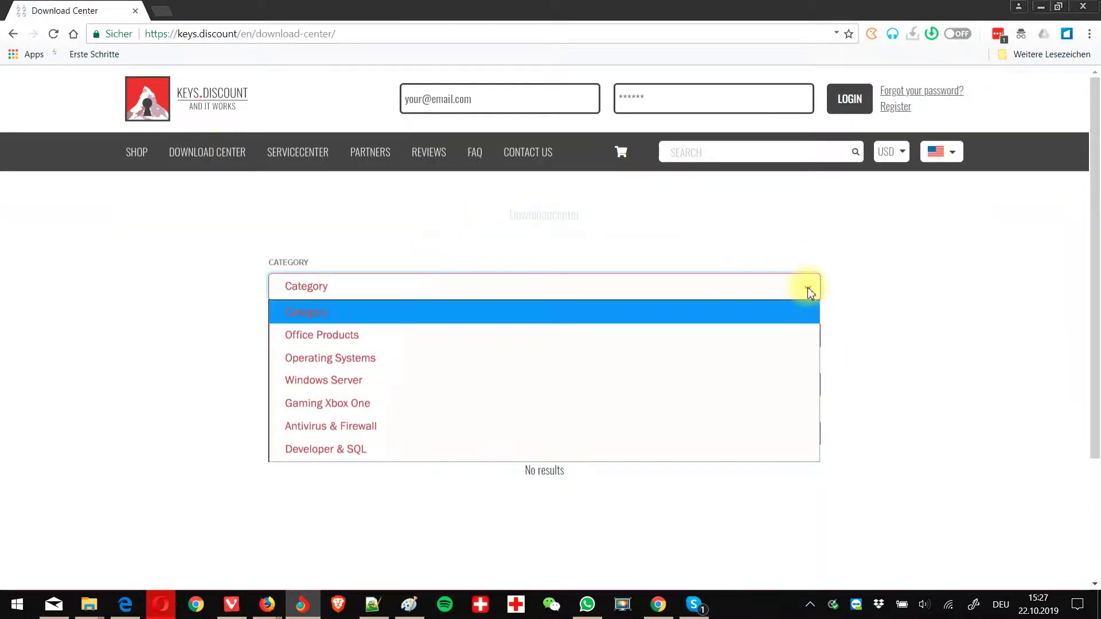
pyautogui.click(698, 336)
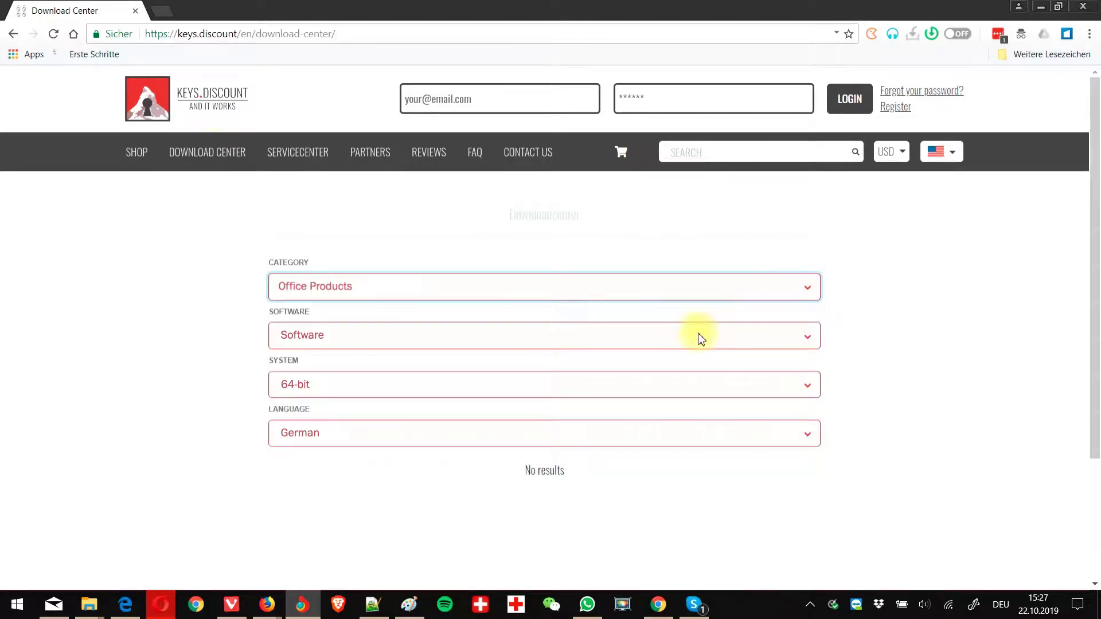
pyautogui.click(810, 339)
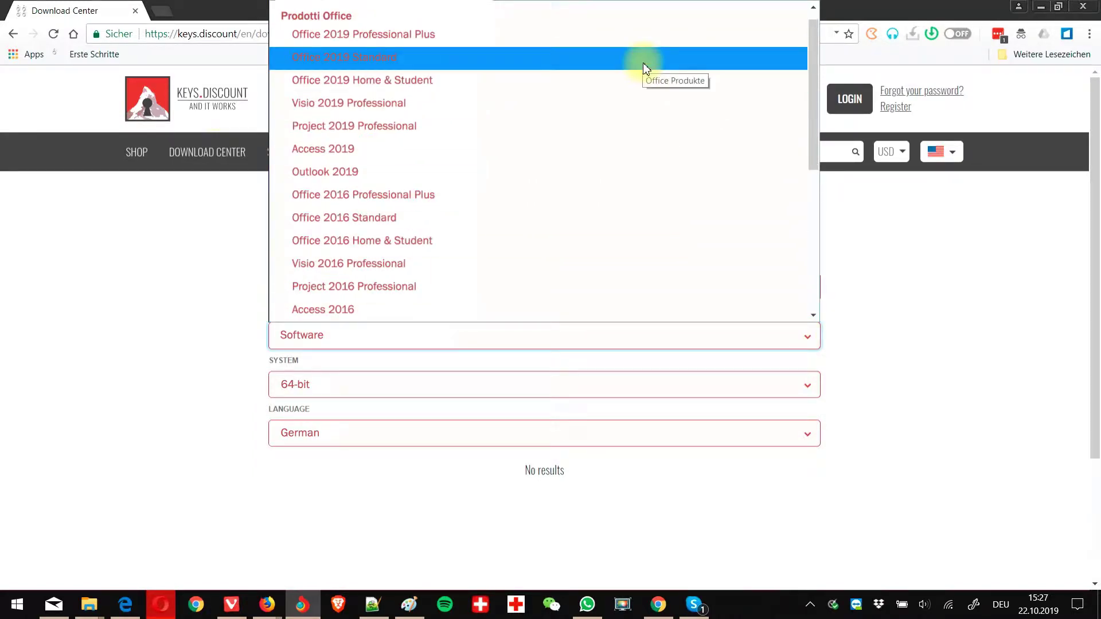
pyautogui.click(642, 64)
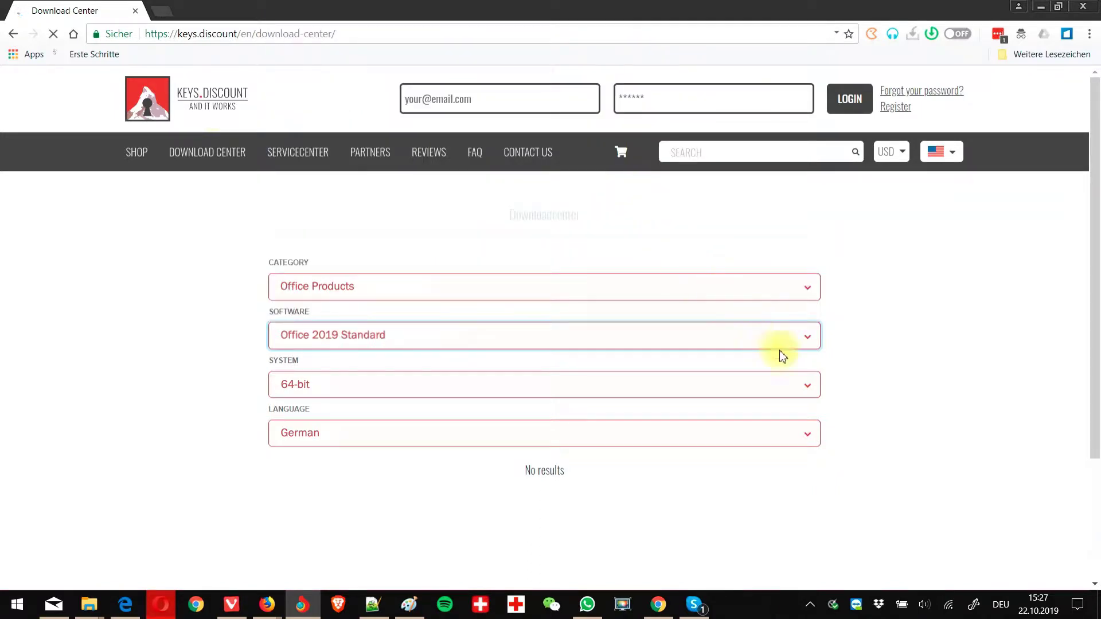
pyautogui.click(807, 387)
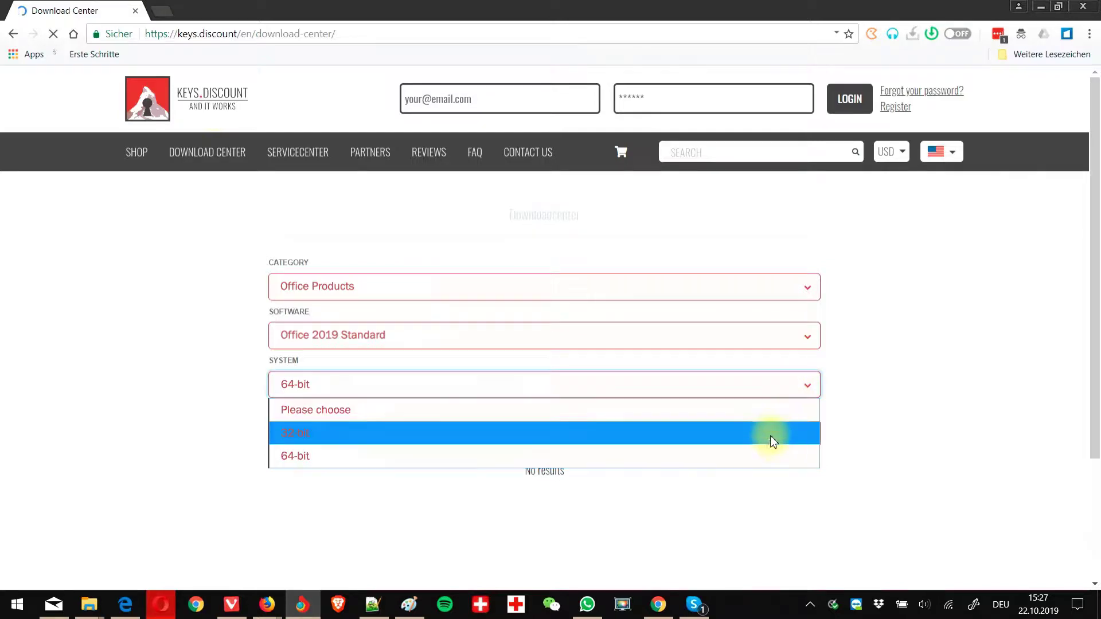
pyautogui.click(769, 455)
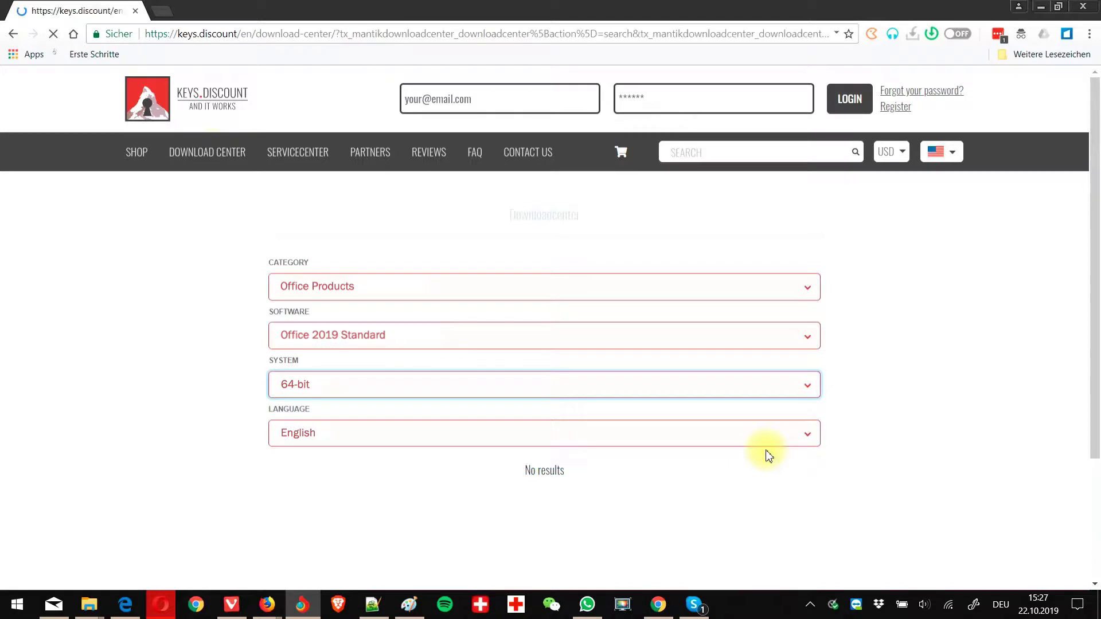
pyautogui.click(808, 436)
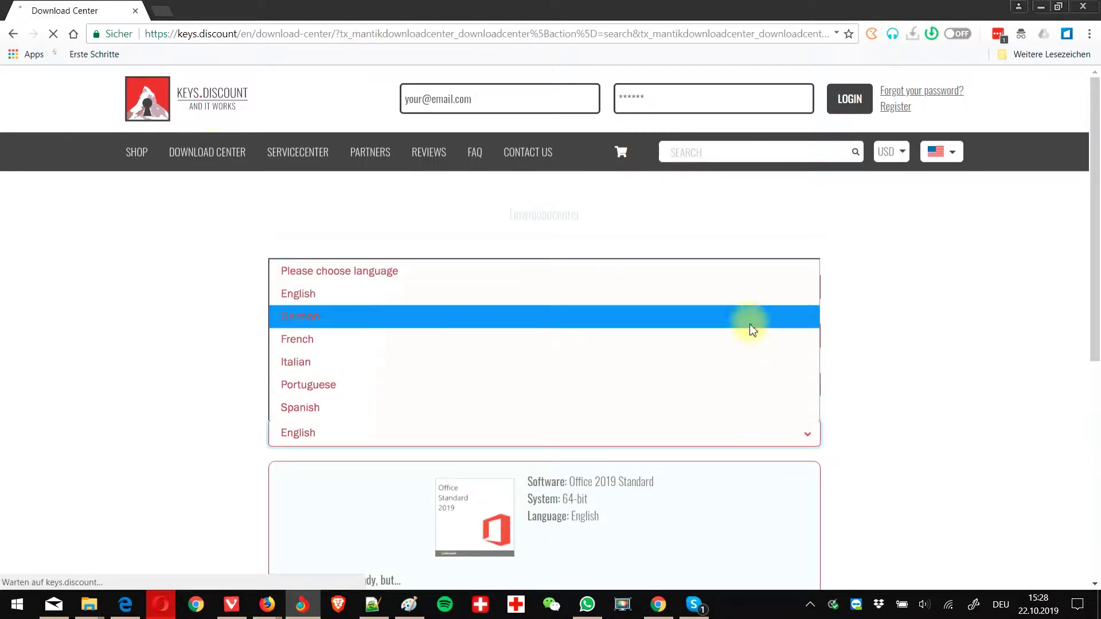
pyautogui.click(747, 304)
# - Download the English 64-bit Office 2019 Standard package, EN_OfficeStandard2019_VL_x64Bit.zip, from its ShareFile page
pyautogui.scroll(-4, 659, 395)
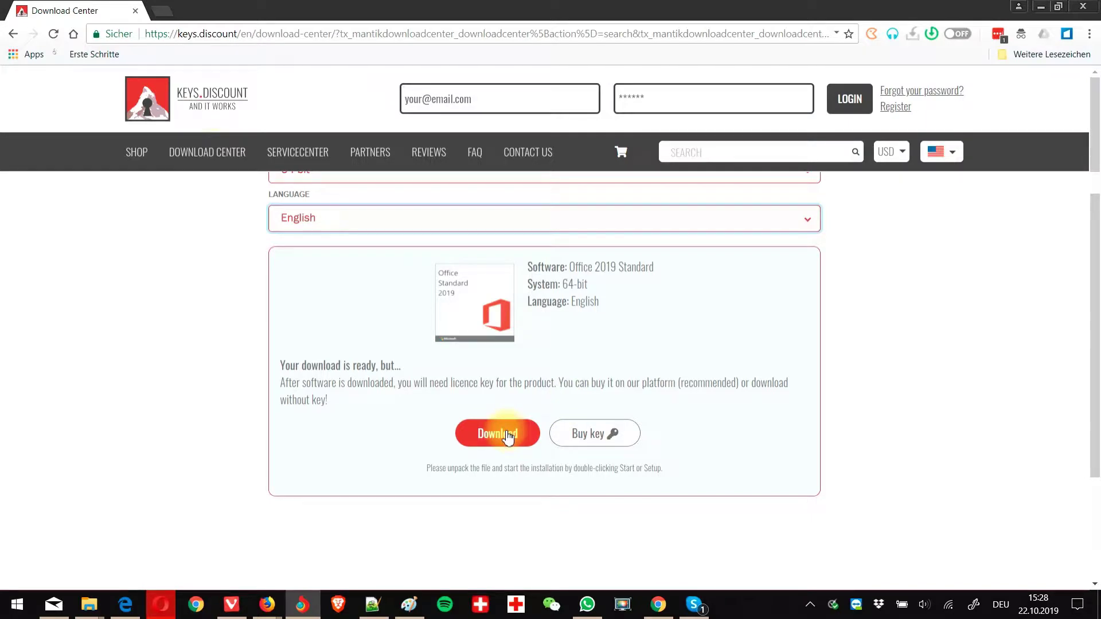
pyautogui.click(508, 436)
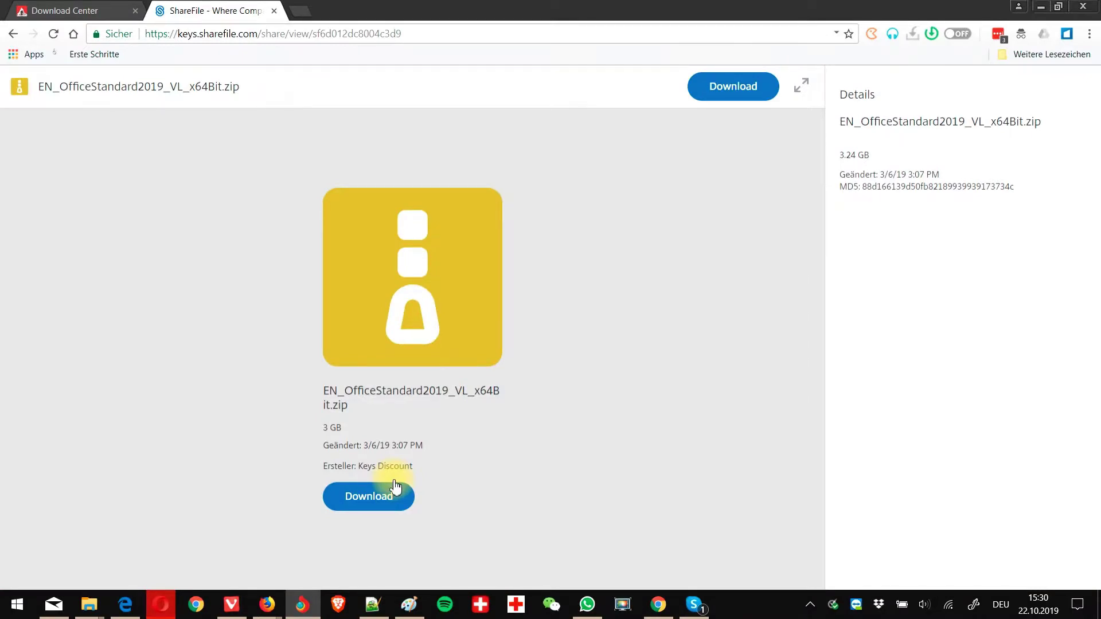
pyautogui.click(394, 487)
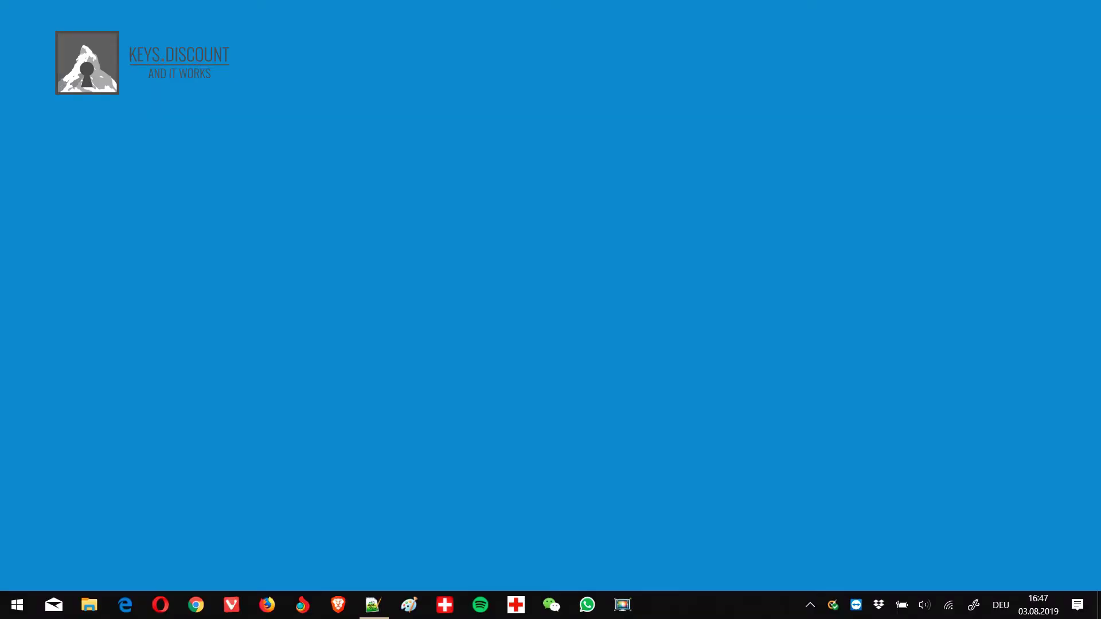
# - In File Explorer, extract EN_OfficeStandard2019_VL_x64Bit.zip from Downloads with 7-Zip into a folder of the same name
pyautogui.click(92, 606)
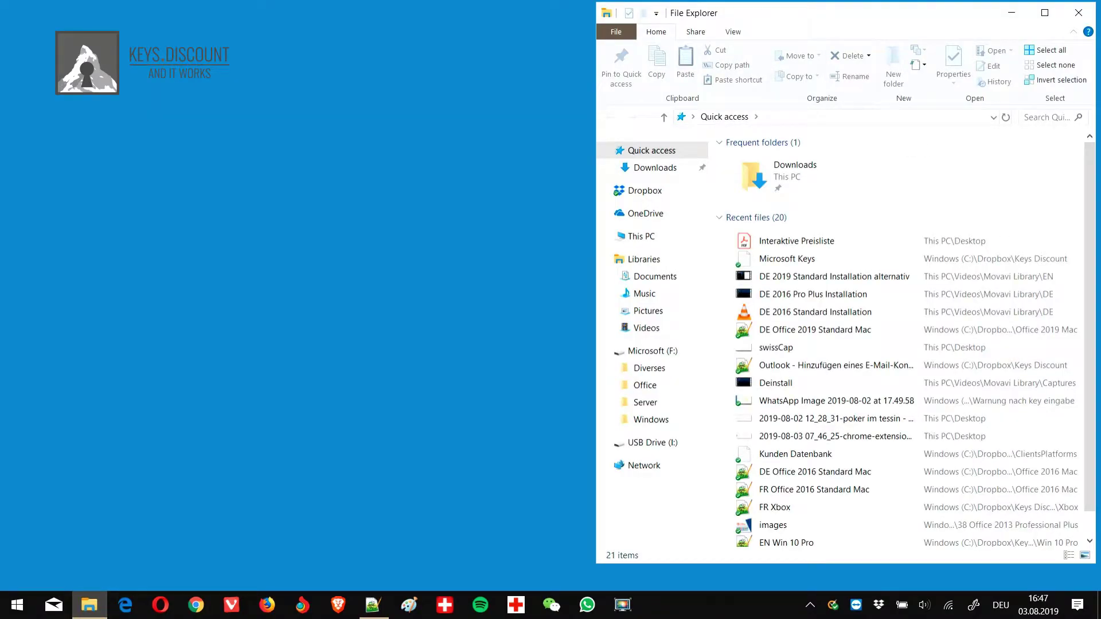
pyautogui.click(651, 168)
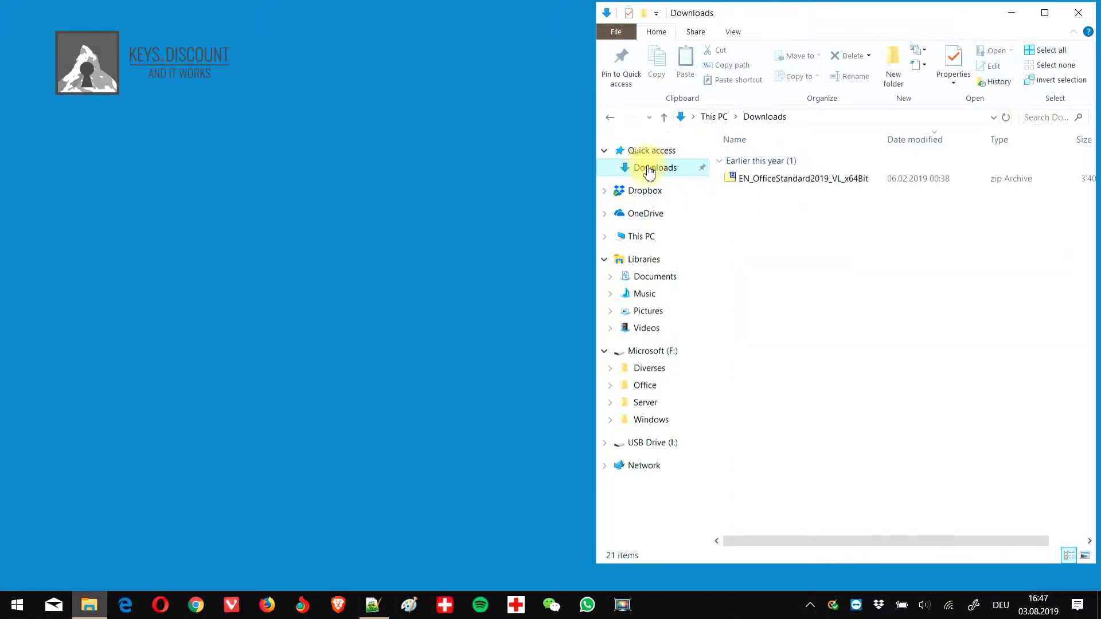
pyautogui.rightClick(778, 180)
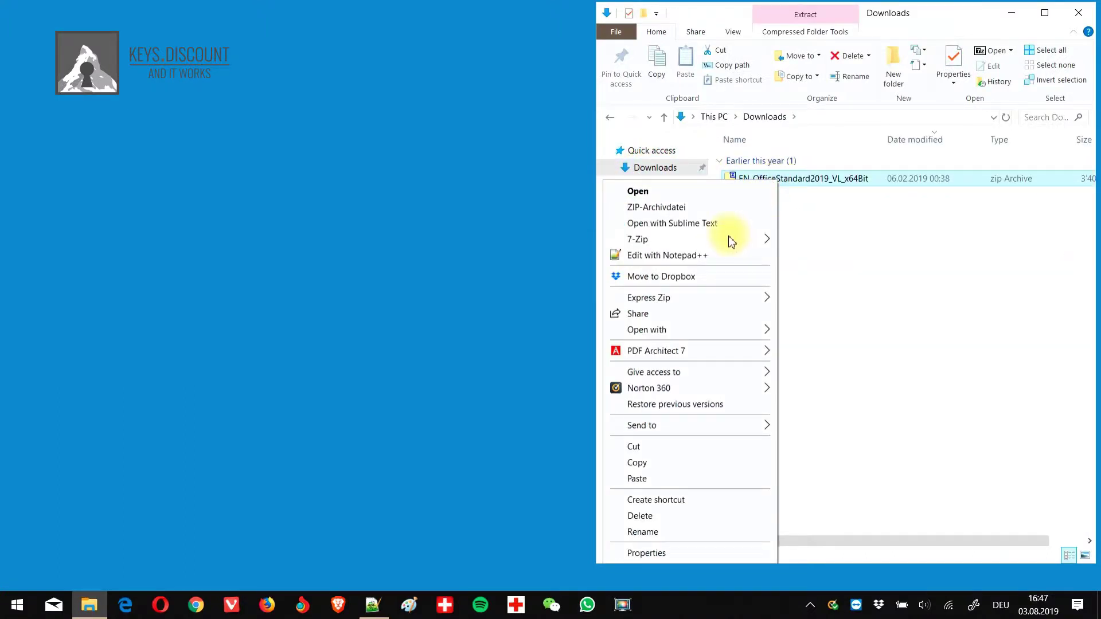
pyautogui.moveTo(731, 240)
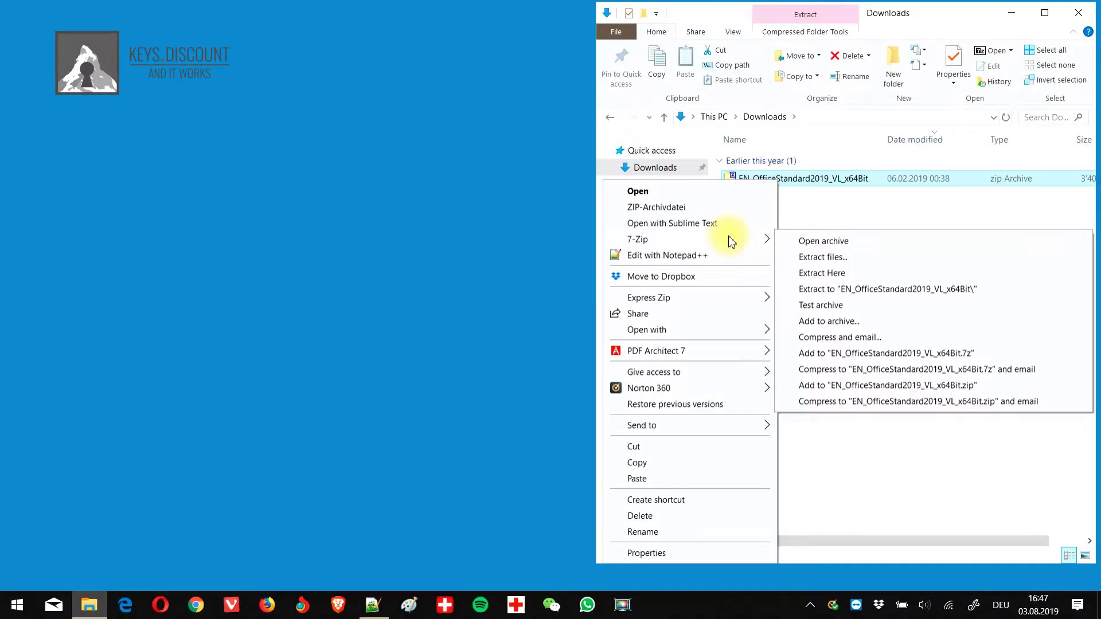
pyautogui.click(817, 258)
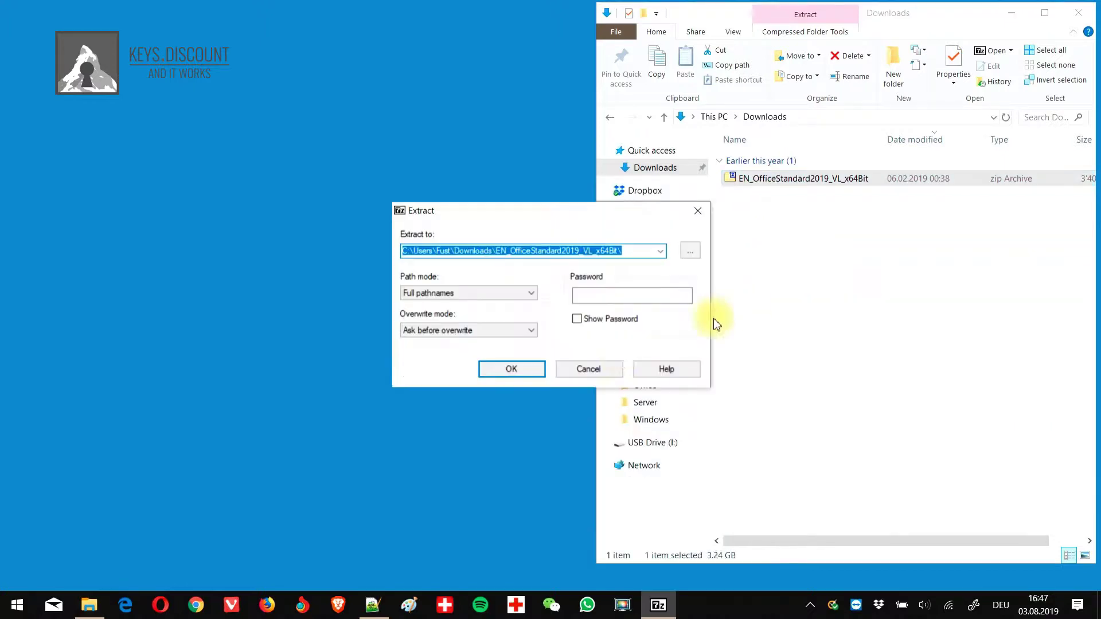
pyautogui.click(511, 368)
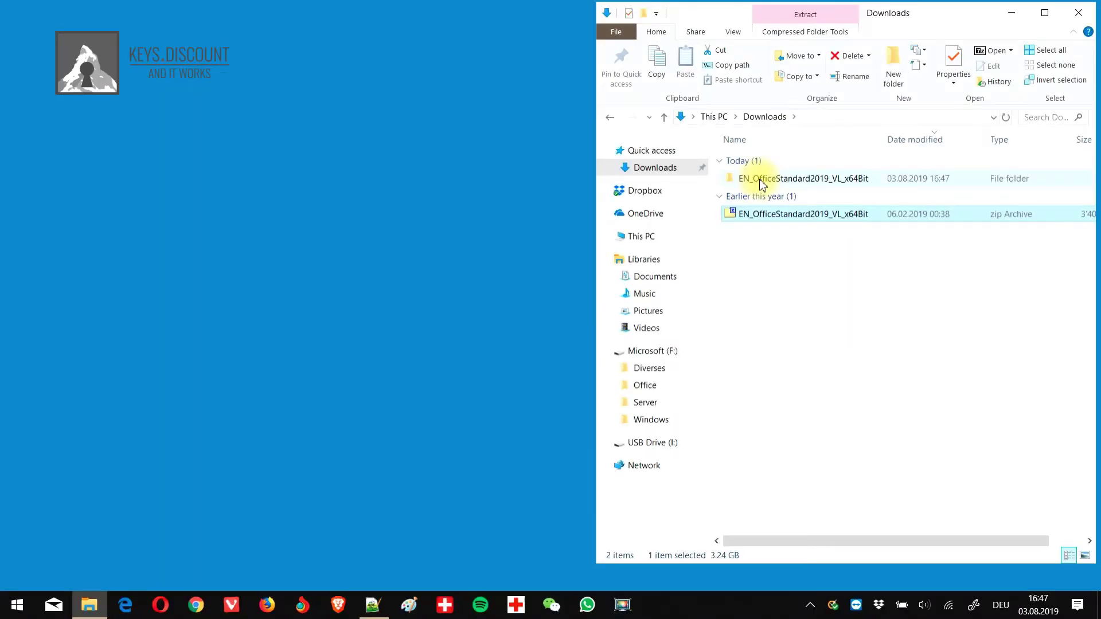
# - Install Office by running the start script from the extracted folder, allowing it past SmartScreen, and close the finished installer
pyautogui.doubleClick(762, 181)
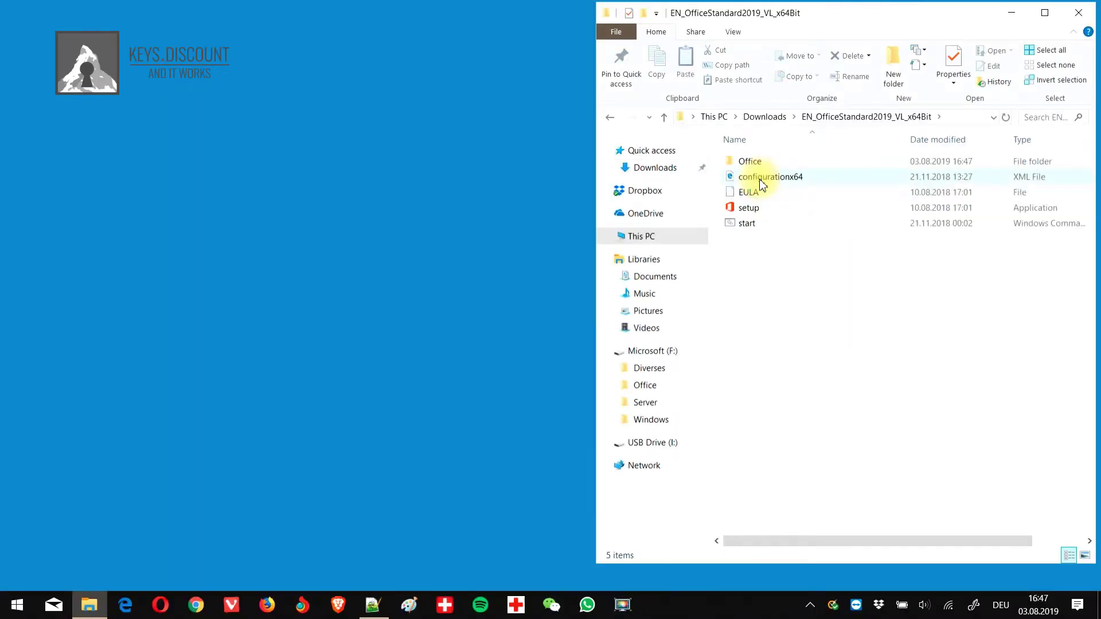
pyautogui.doubleClick(747, 224)
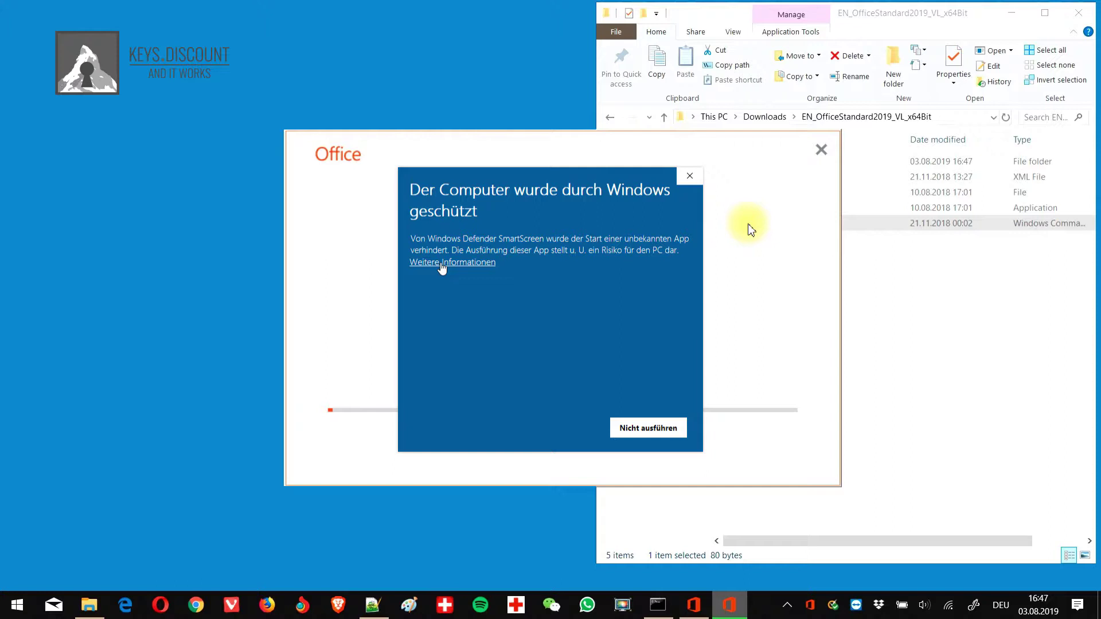
pyautogui.click(442, 264)
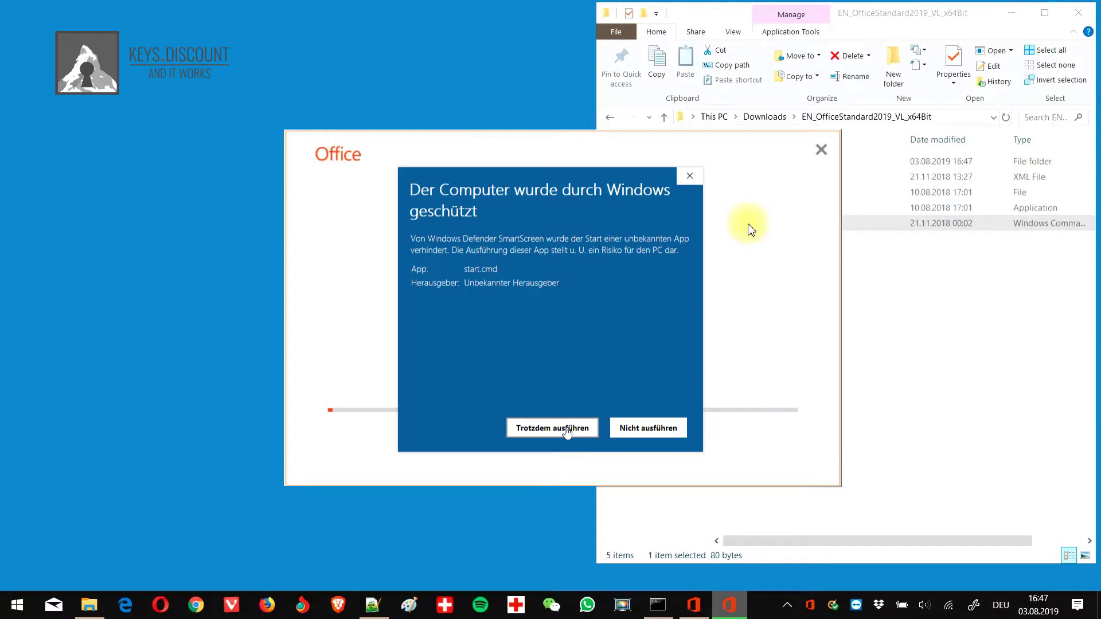
pyautogui.click(552, 428)
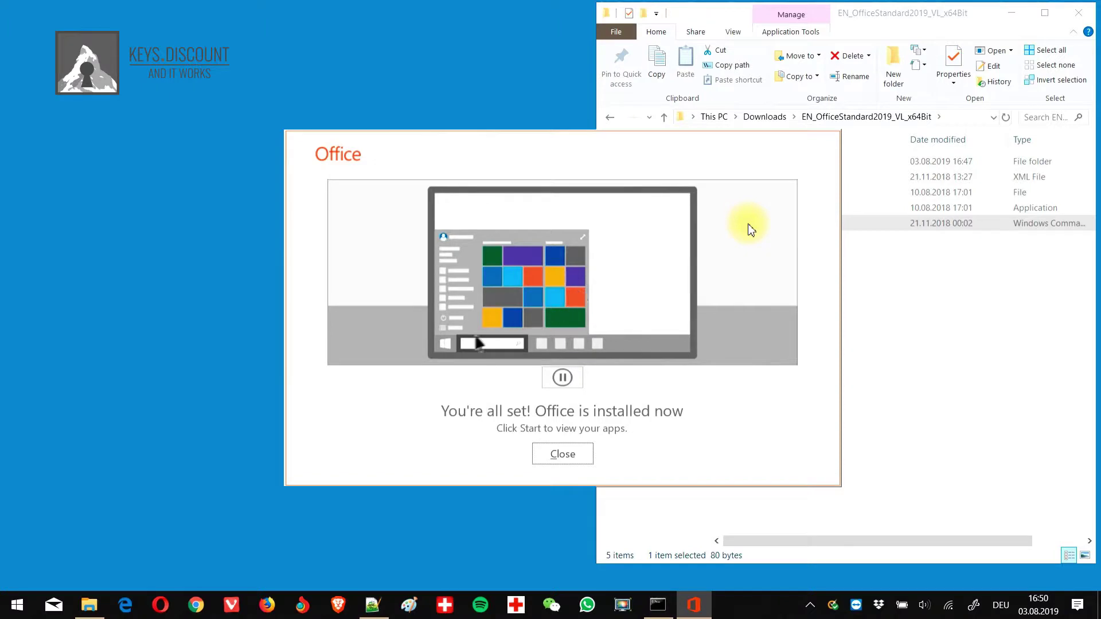
pyautogui.click(574, 457)
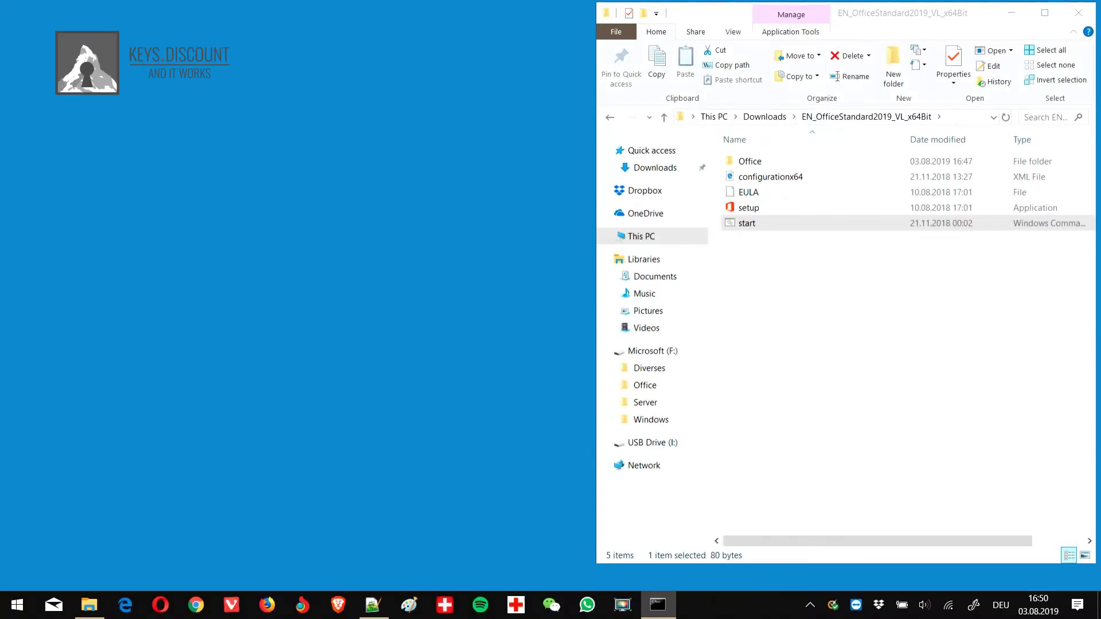
# - Launch the newly installed Word and dismiss the licence verification error
pyautogui.click(17, 605)
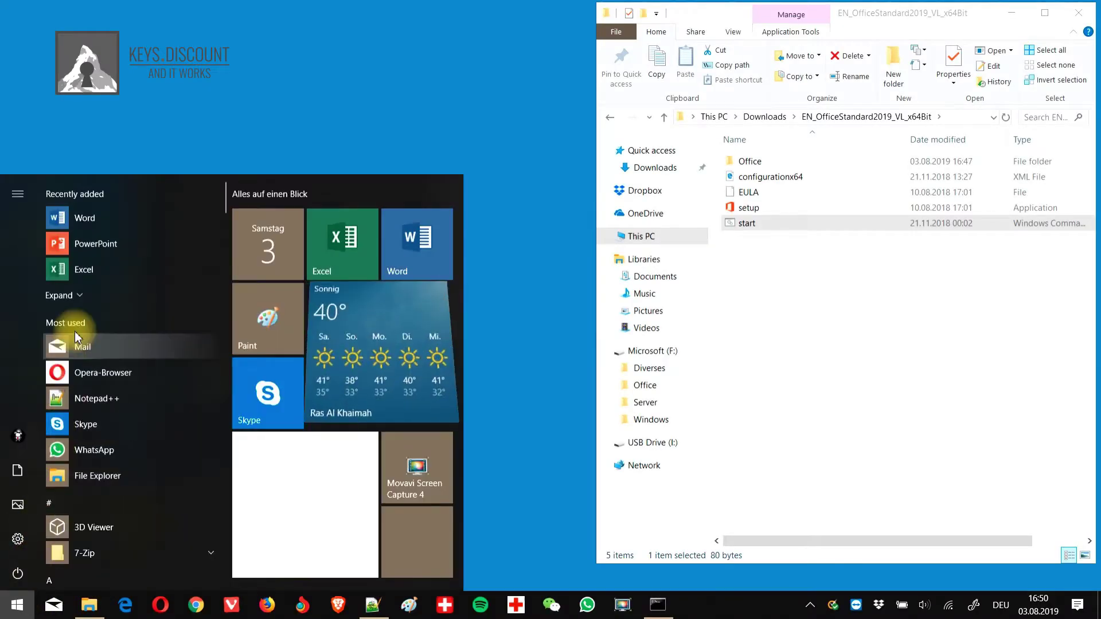
pyautogui.click(54, 218)
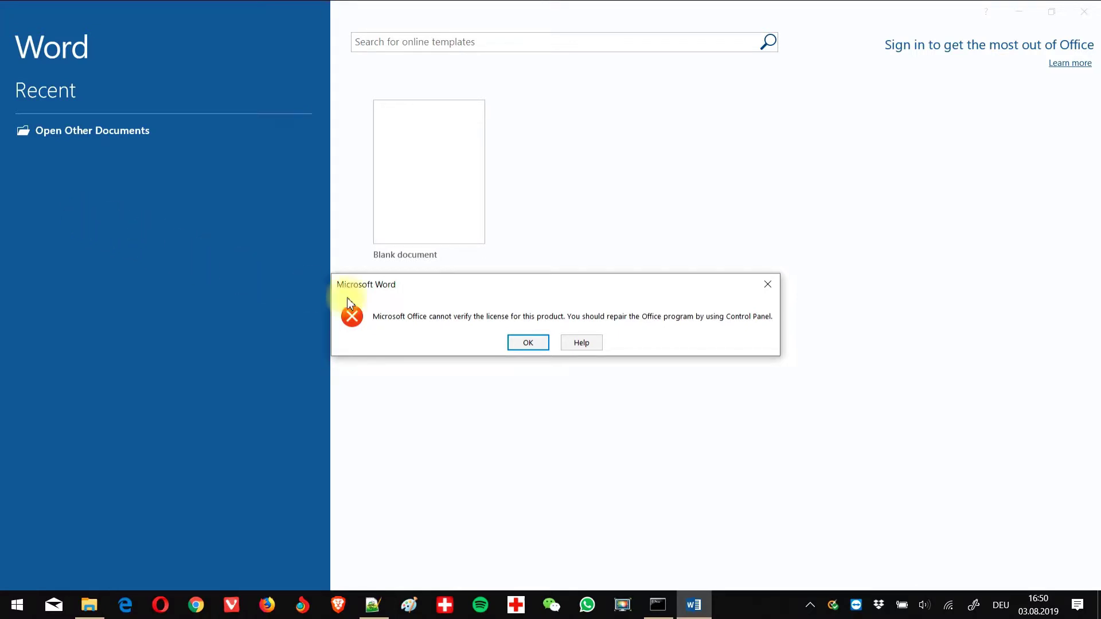
pyautogui.click(519, 342)
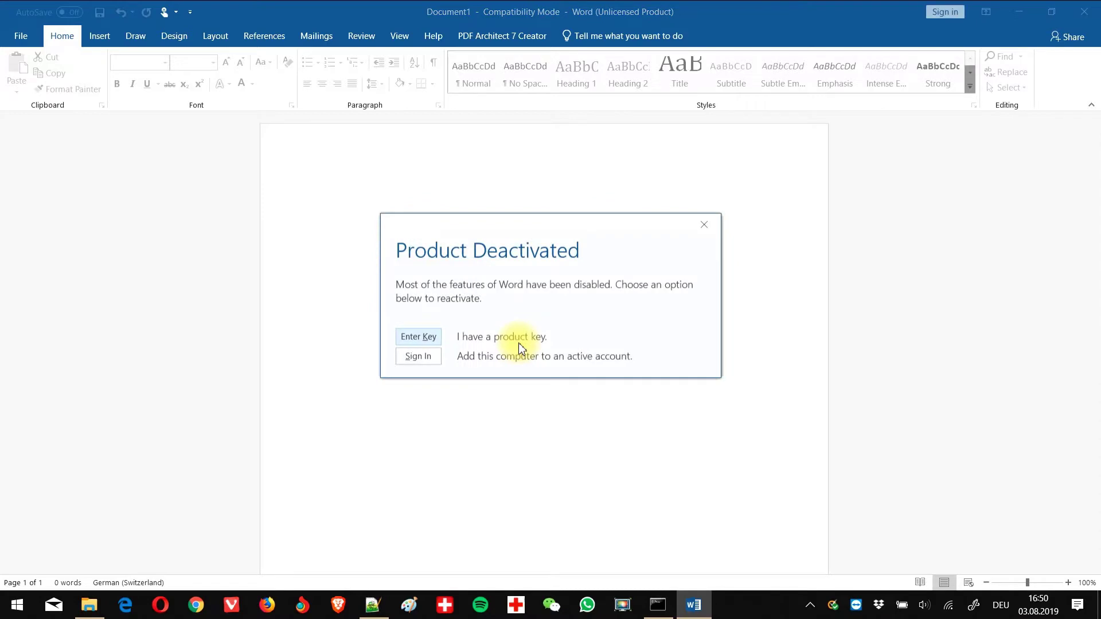
# - Choose to reactivate Word with a product key and enter the Office product key
pyautogui.click(426, 339)
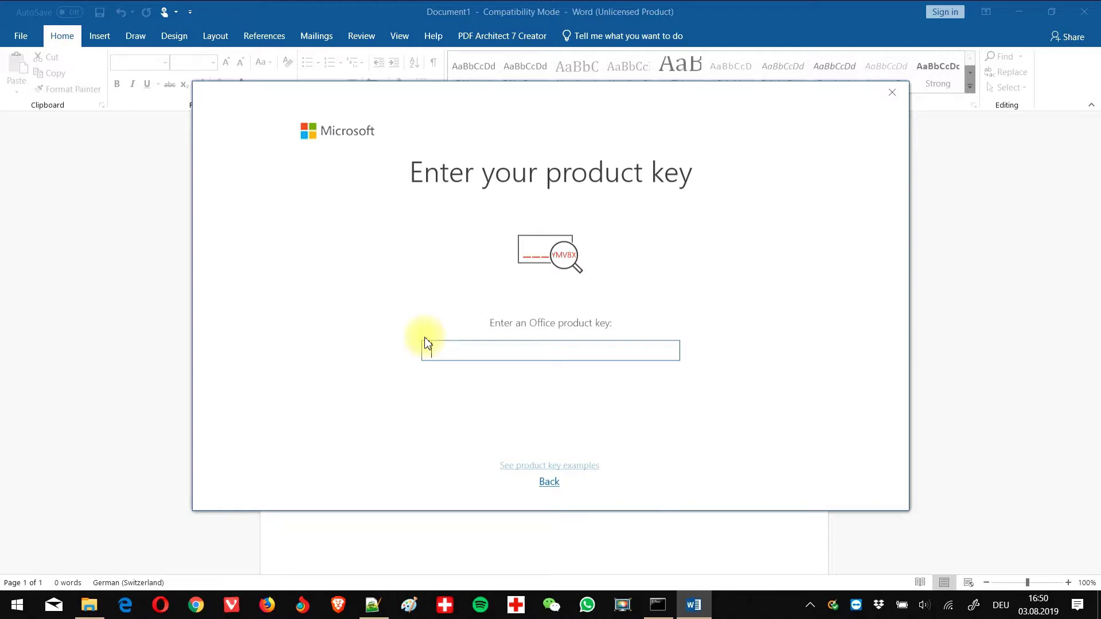
pyautogui.write('XXXXX')
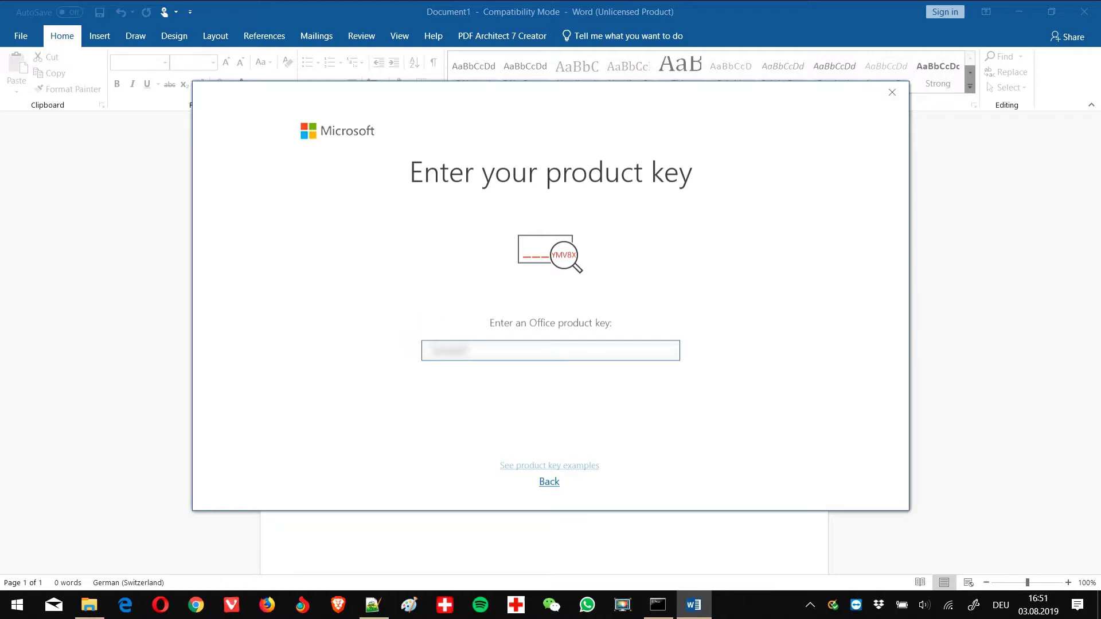
pyautogui.write('?????????')
pyautogui.write('??????')
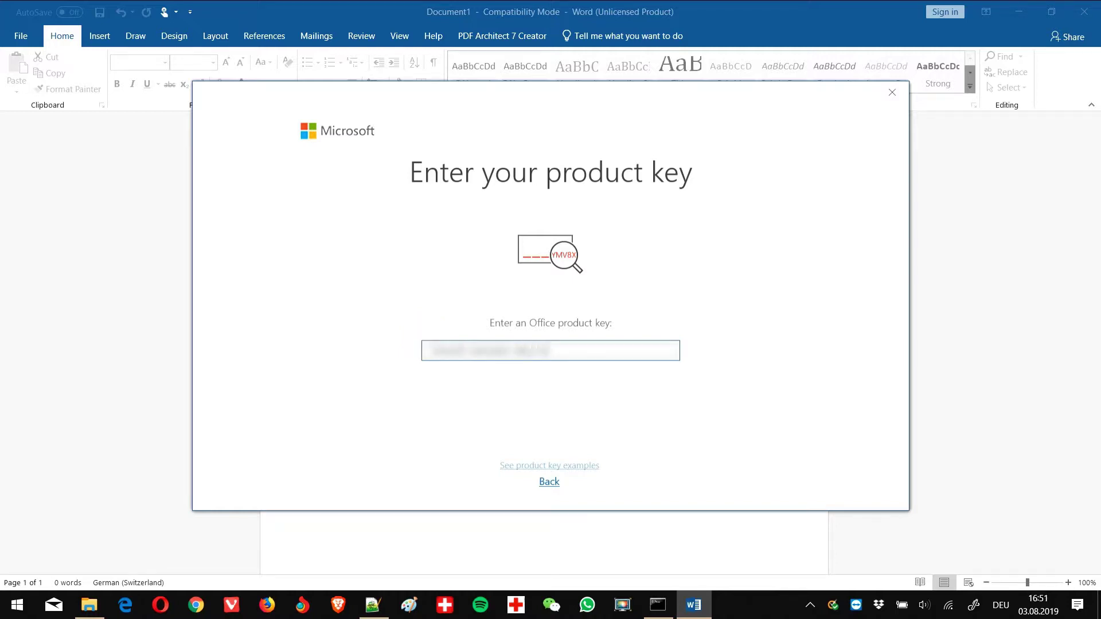
pyautogui.write('?????')
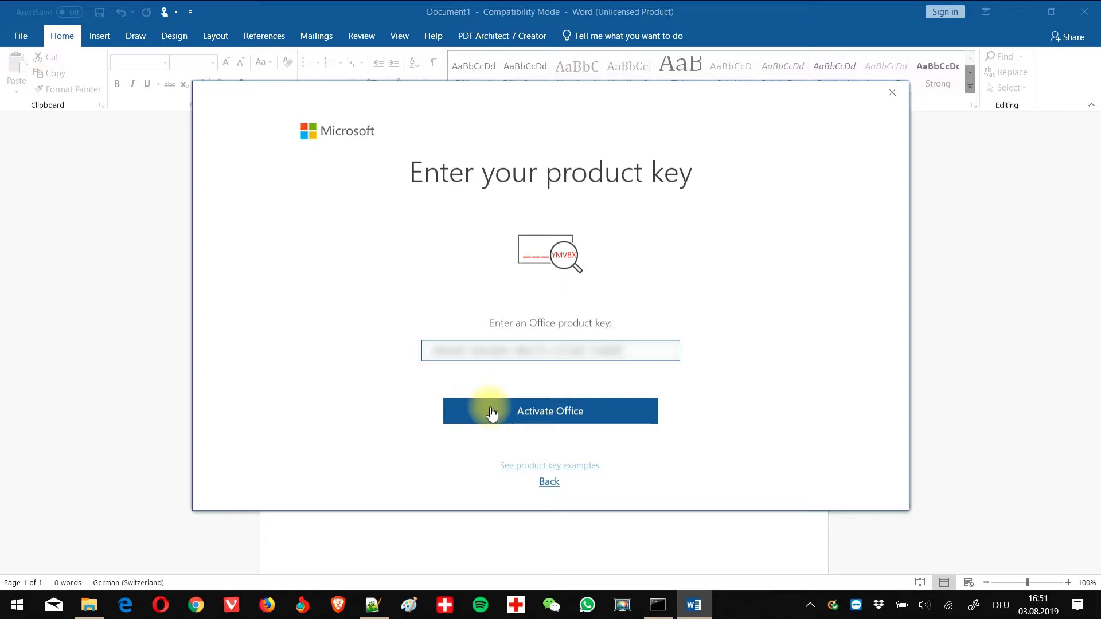
# - Activate Office with the entered product key and close the deactivated Word window
pyautogui.click(492, 412)
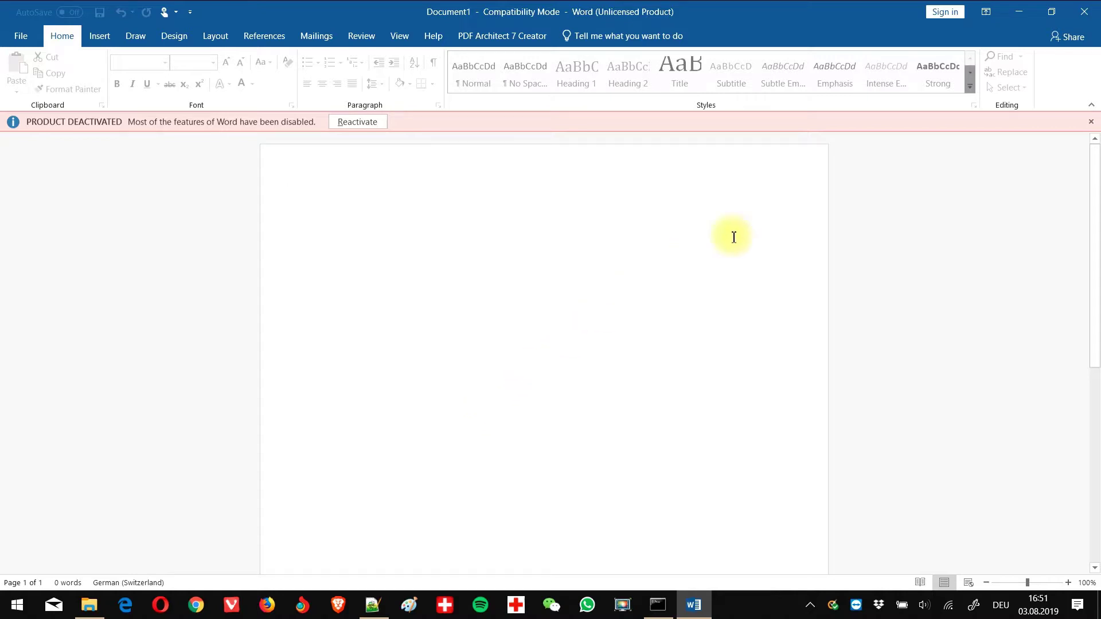
pyautogui.click(1084, 12)
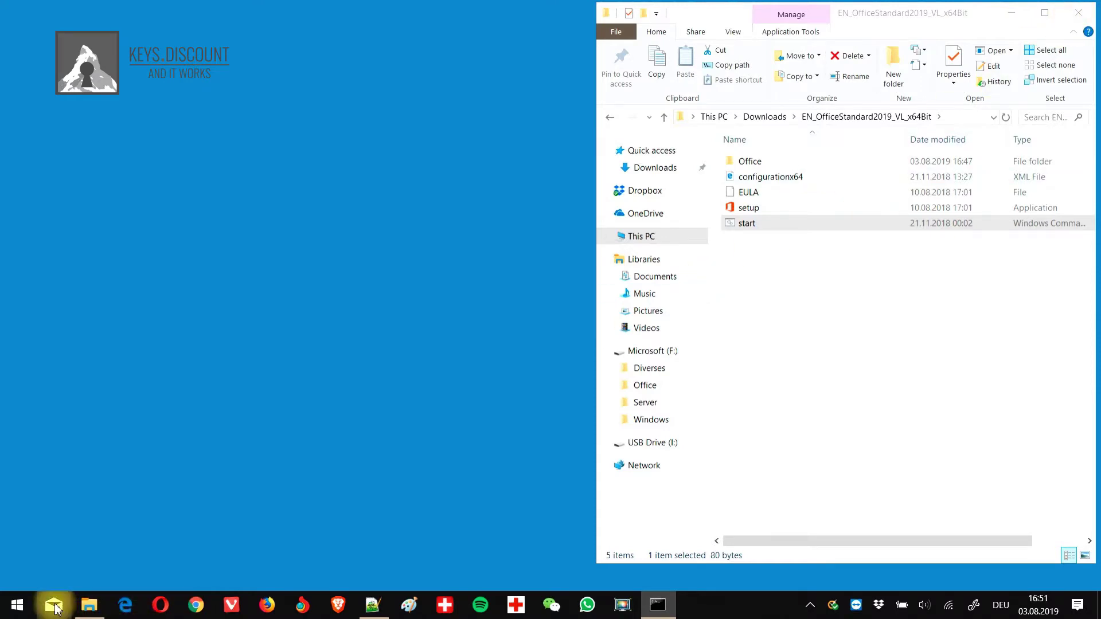
# - Relaunch Word with a blank document and open its account page to check the product activation
pyautogui.click(16, 605)
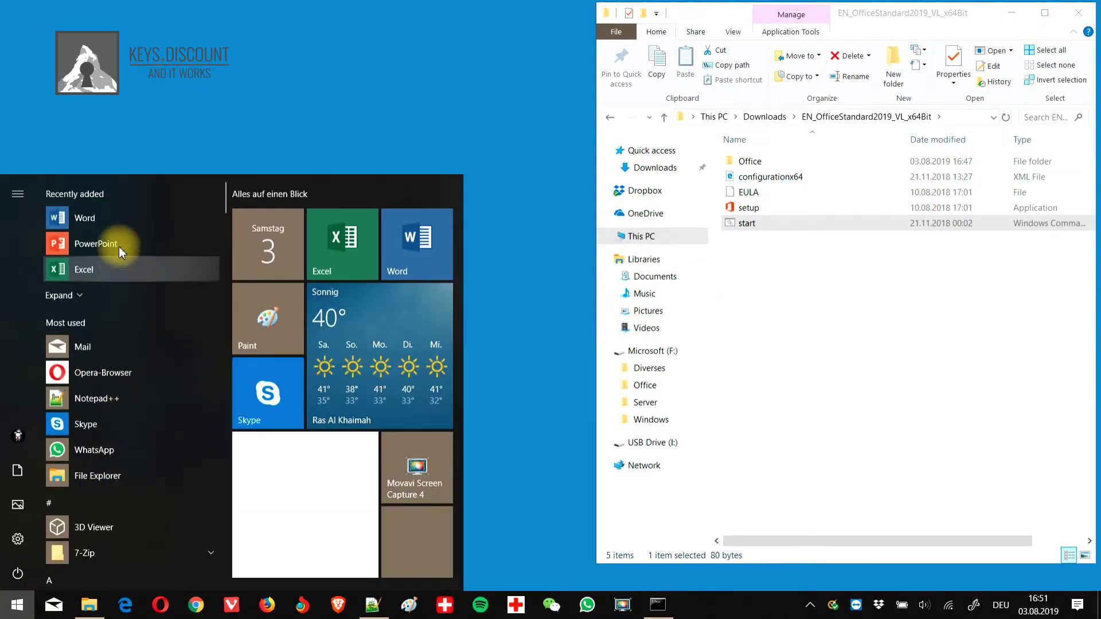
pyautogui.click(86, 218)
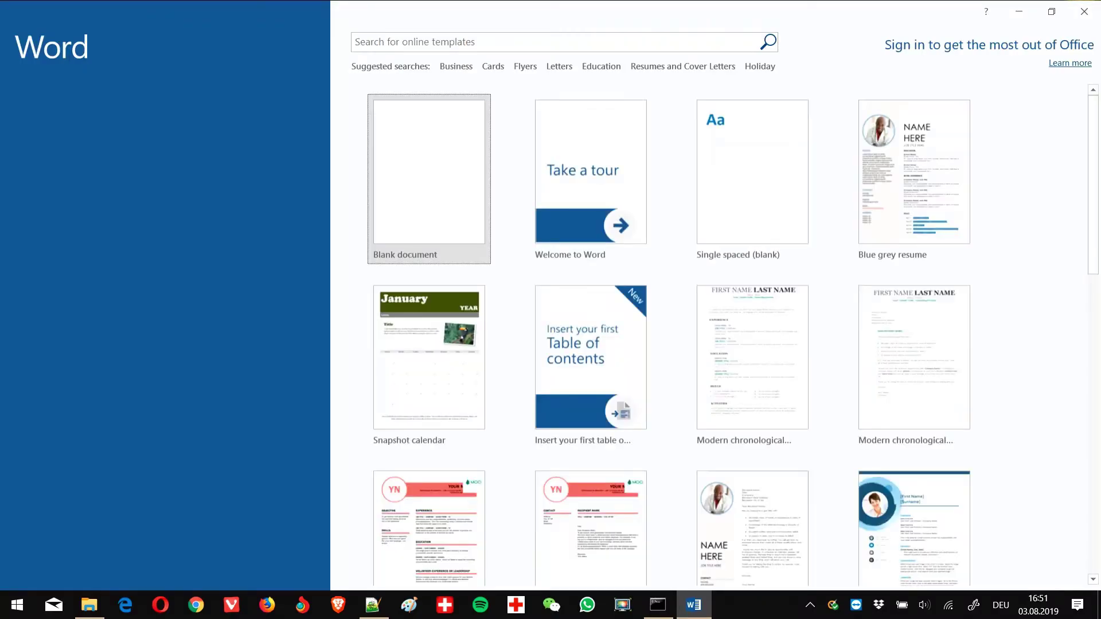
pyautogui.click(449, 180)
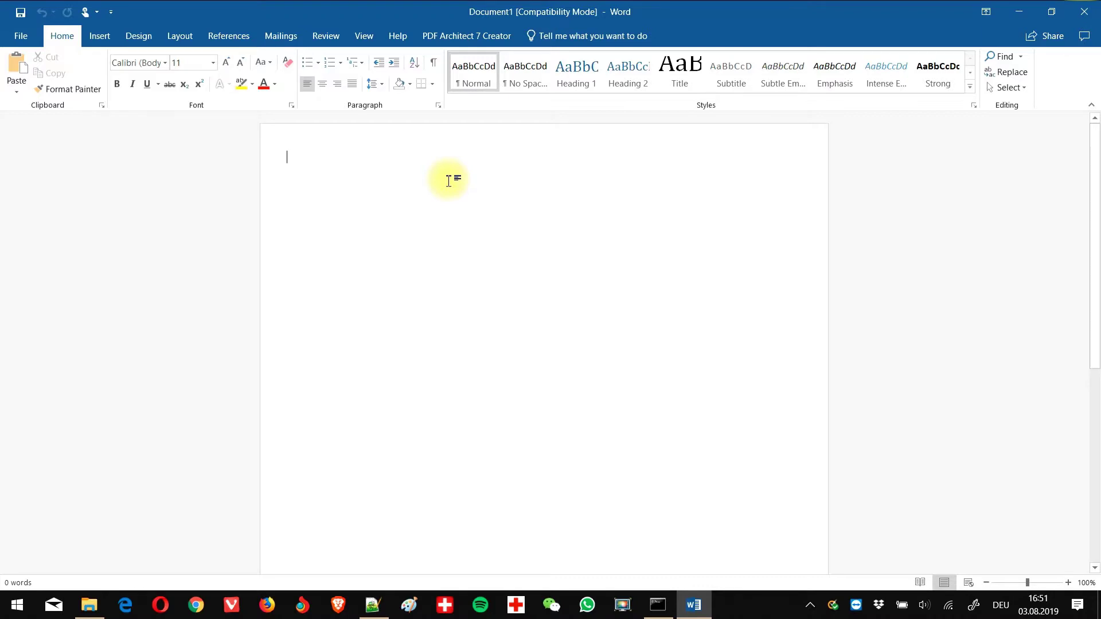
pyautogui.click(22, 36)
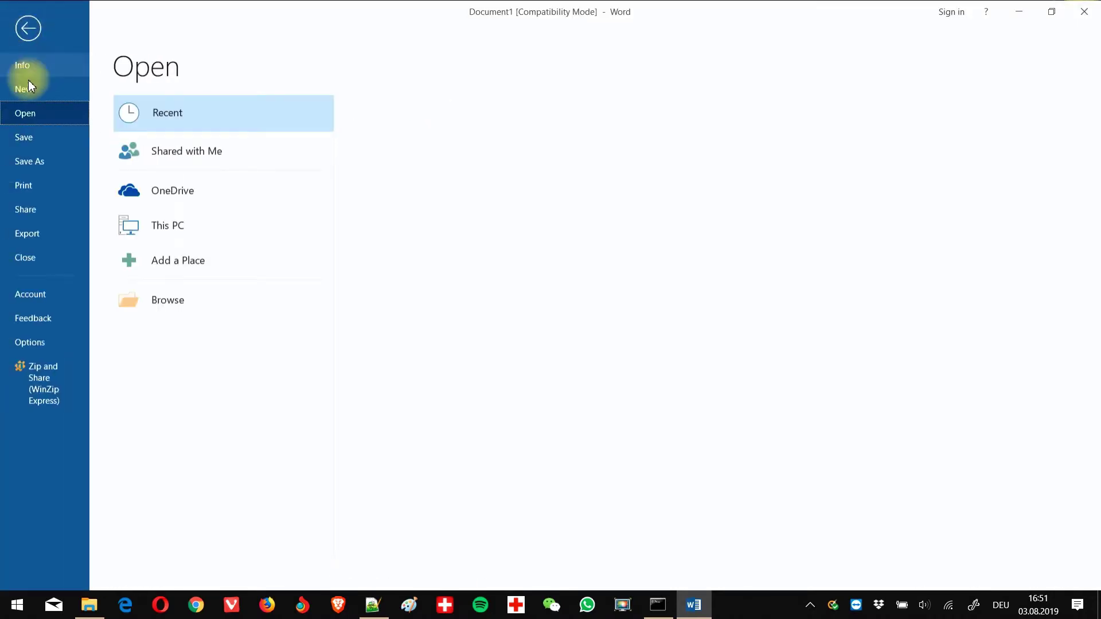
pyautogui.click(29, 296)
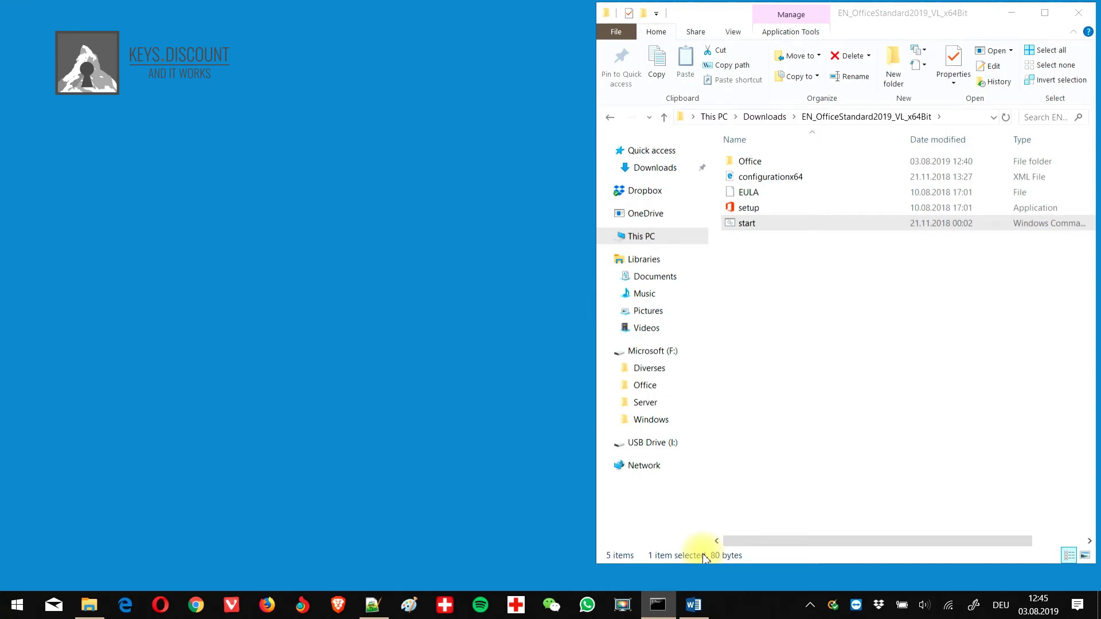
# - Switch to the open unlicensed Word window and show its account and product information
pyautogui.click(695, 607)
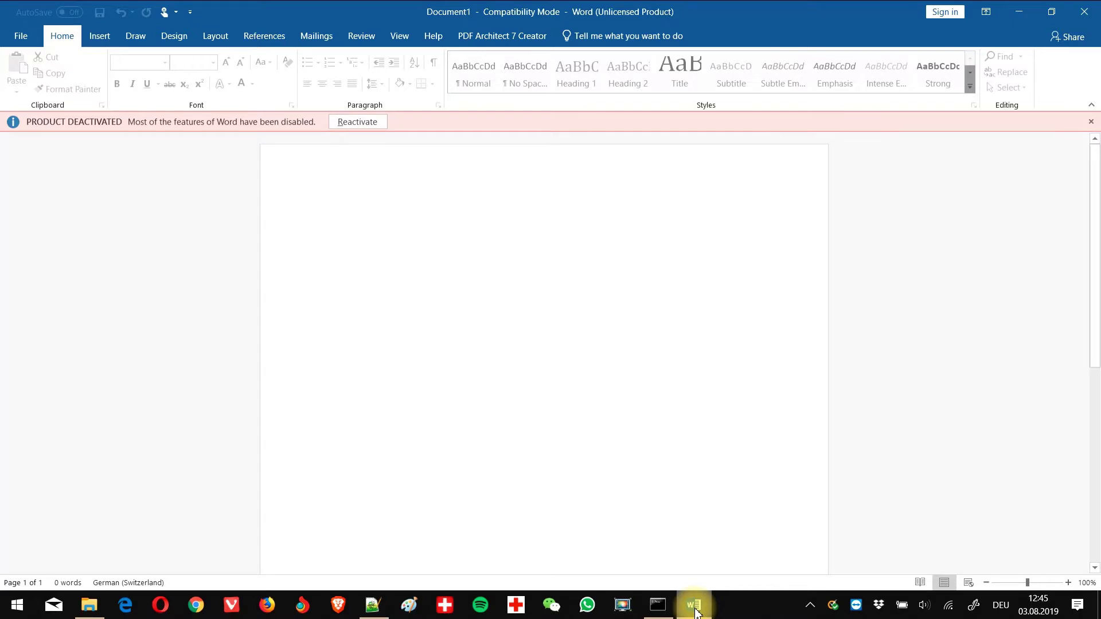
pyautogui.click(22, 39)
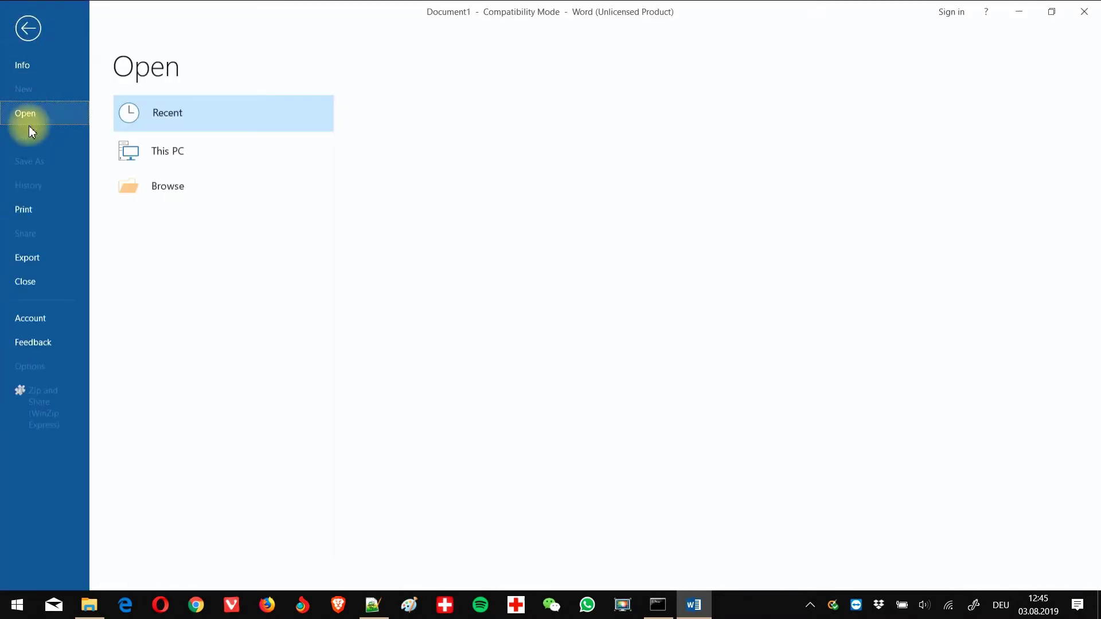
pyautogui.click(33, 321)
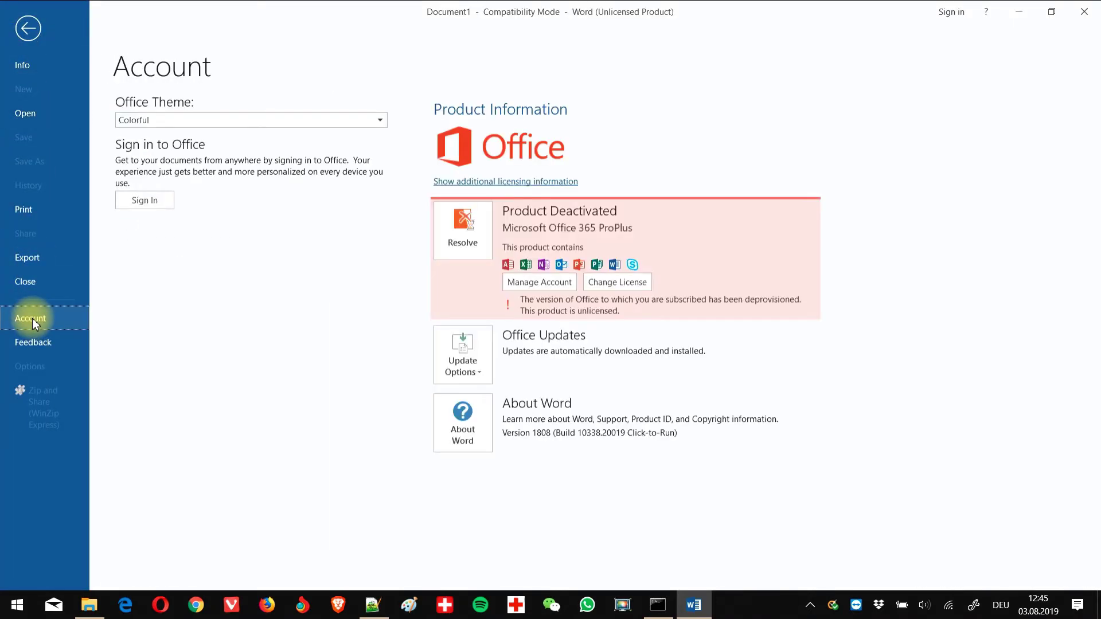
# - Change the Office licence by choosing a product key instead of signing in, and enter the Office product key
pyautogui.click(627, 283)
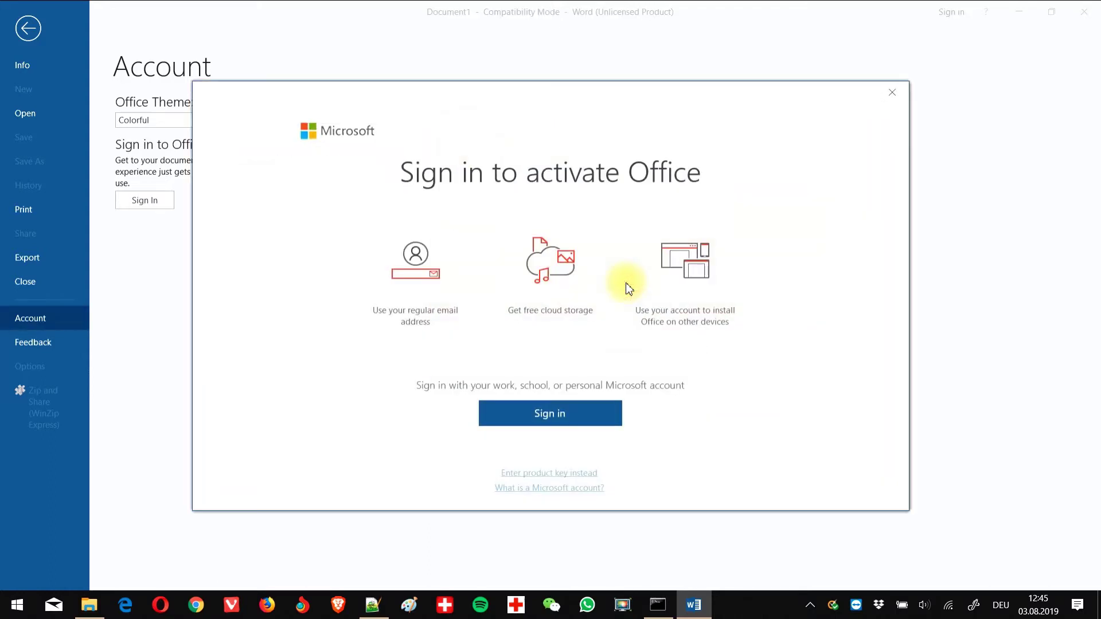
pyautogui.click(579, 475)
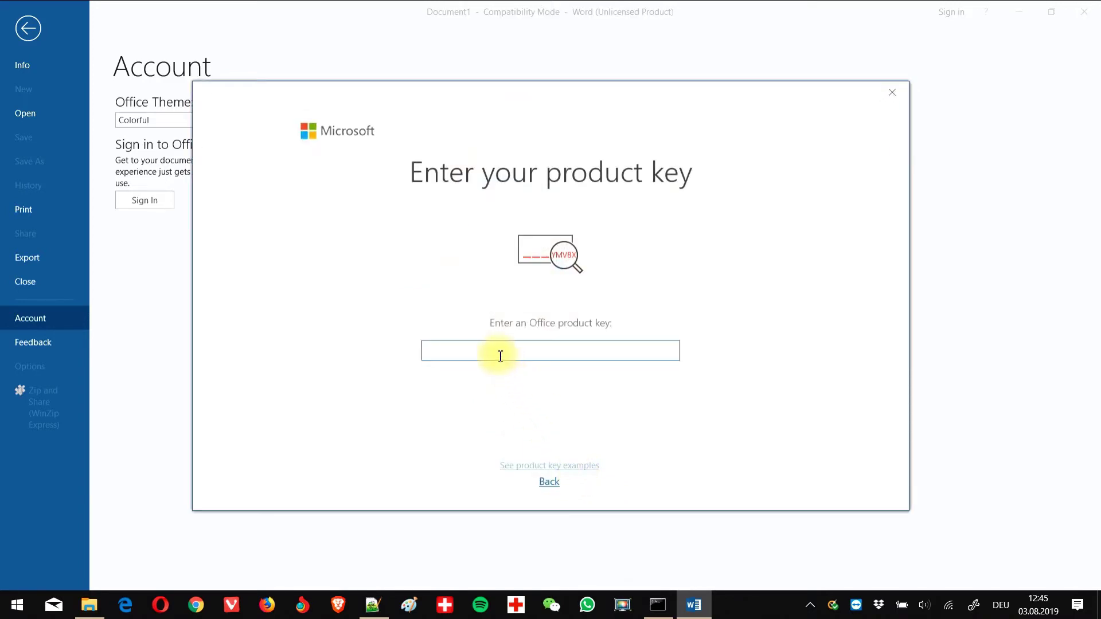
pyautogui.click(500, 356)
pyautogui.write('XXXXX-XXXXX-XXXXX-XXXXX-XXXXX')
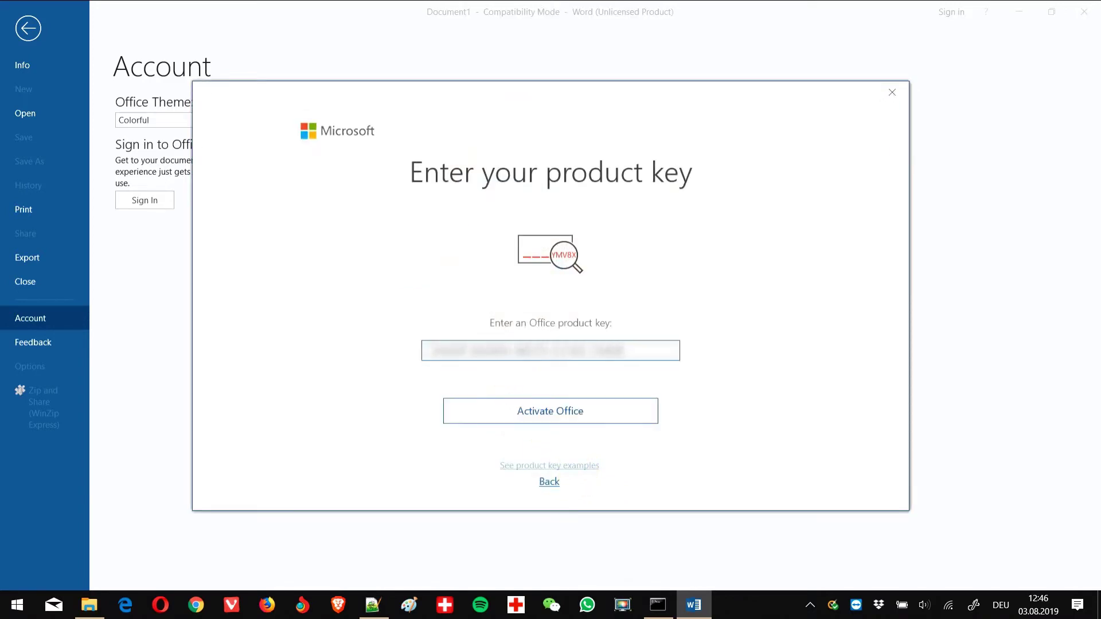
# - Activate Office with the key just entered, acknowledge the activation message, and close Word
pyautogui.click(476, 416)
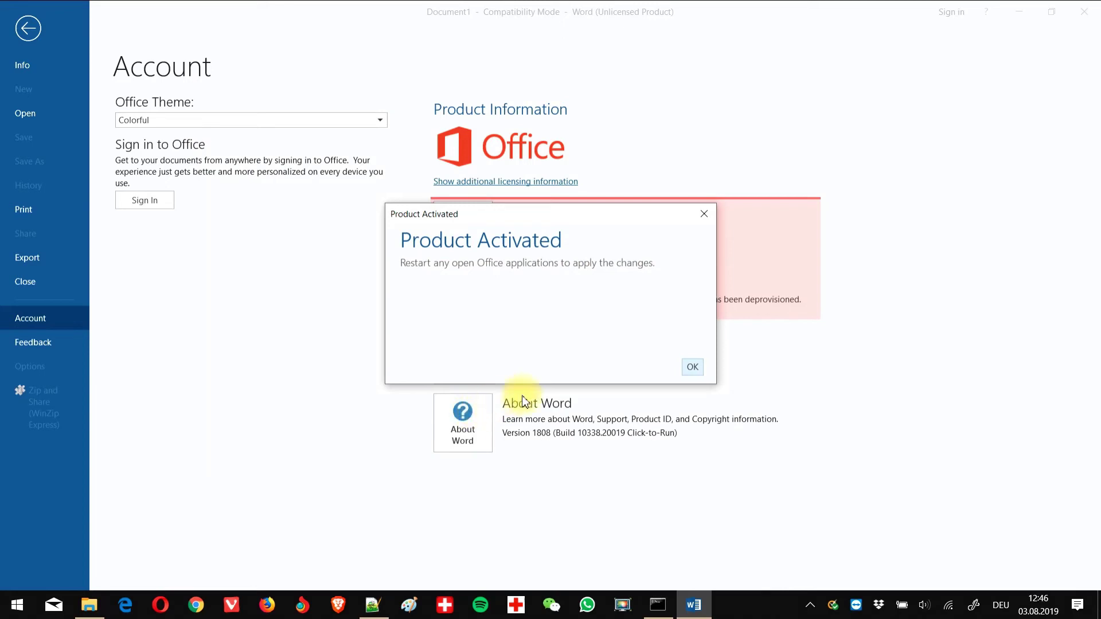
pyautogui.click(692, 368)
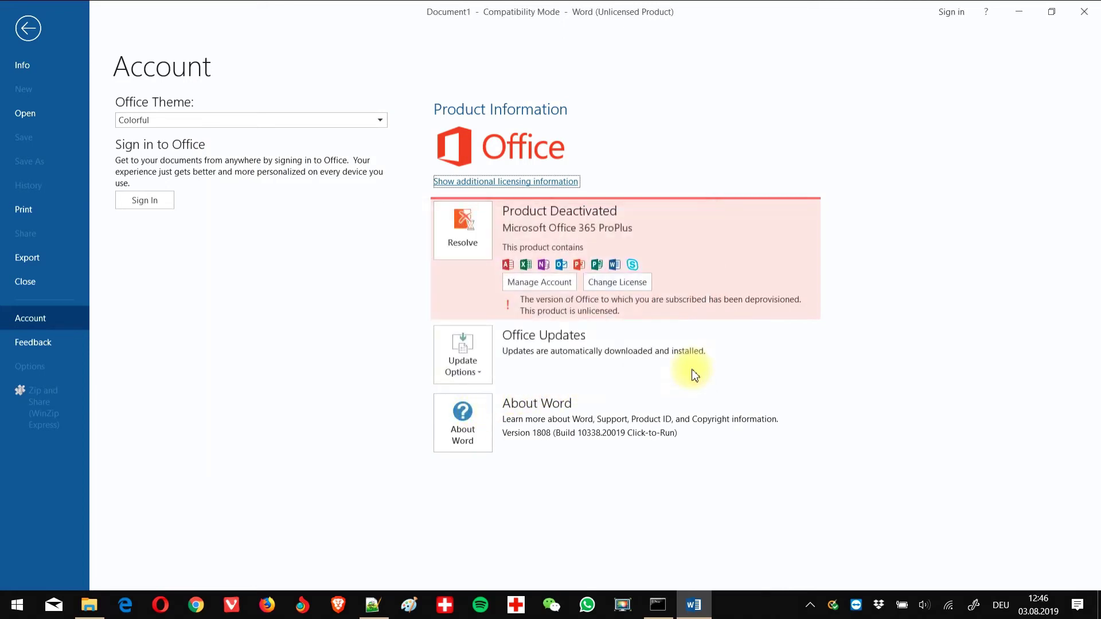
pyautogui.click(1083, 13)
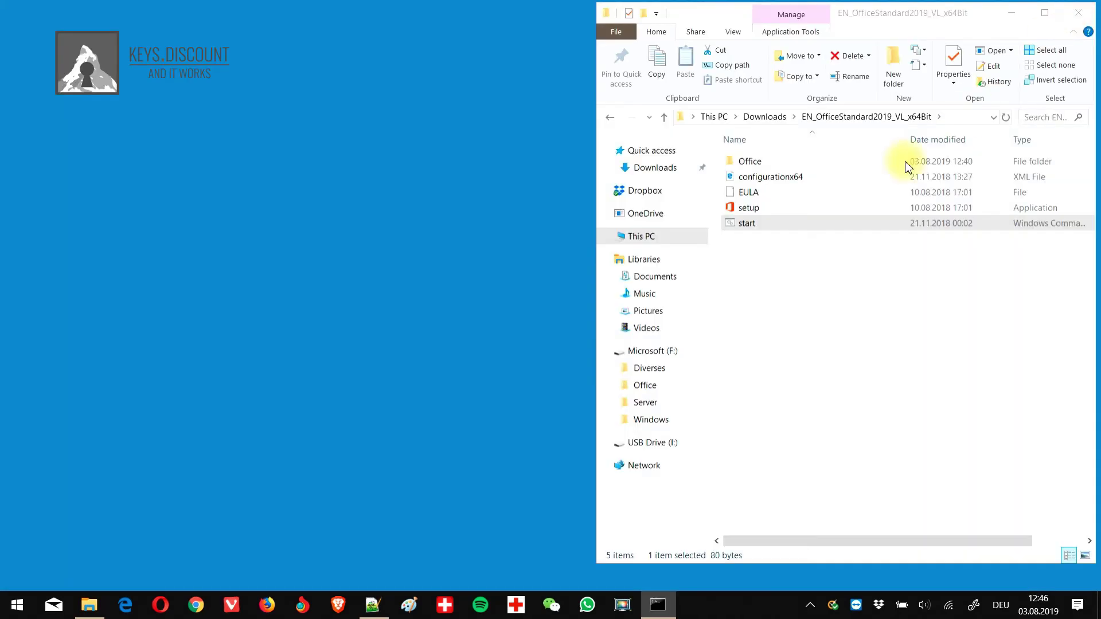
# - Start Word again with a blank document and view the activated product's details on the account page
pyautogui.click(16, 605)
pyautogui.click(84, 218)
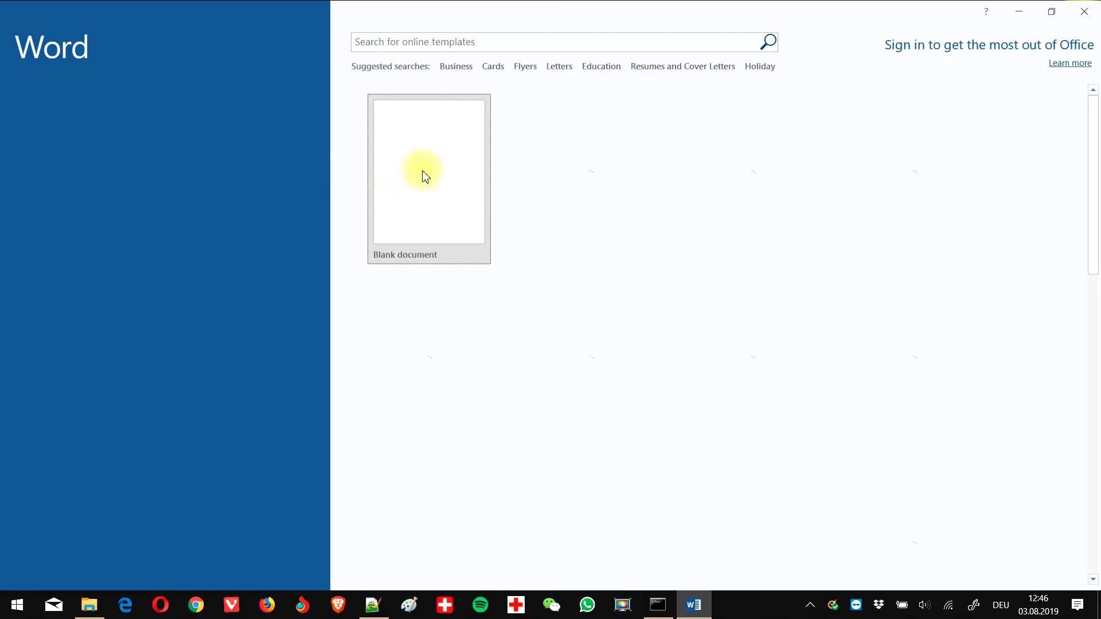
pyautogui.click(425, 176)
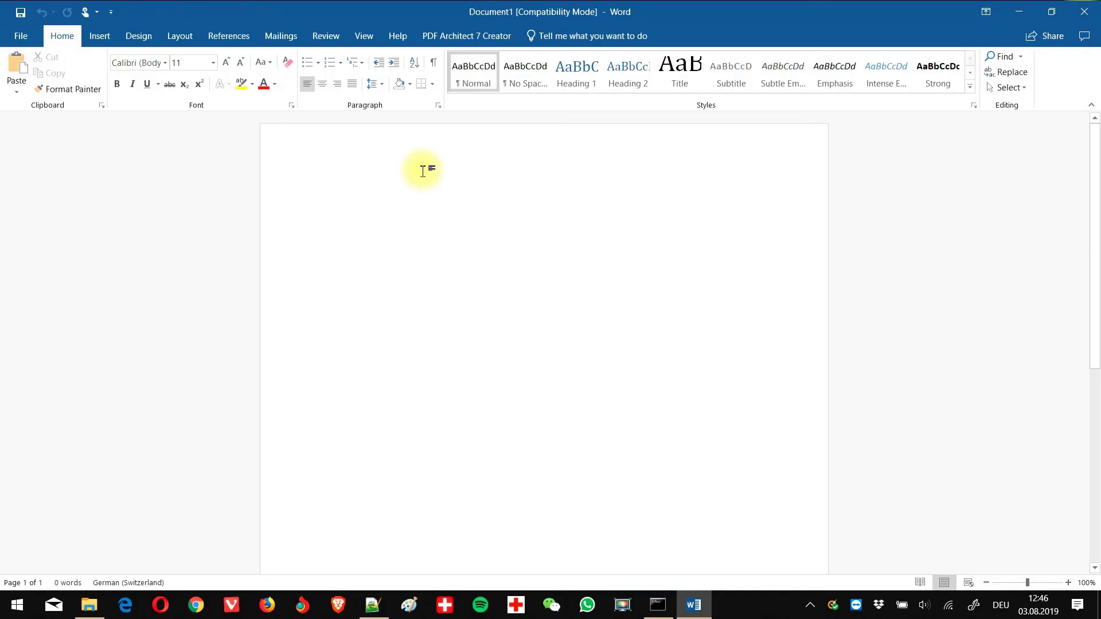
pyautogui.click(23, 36)
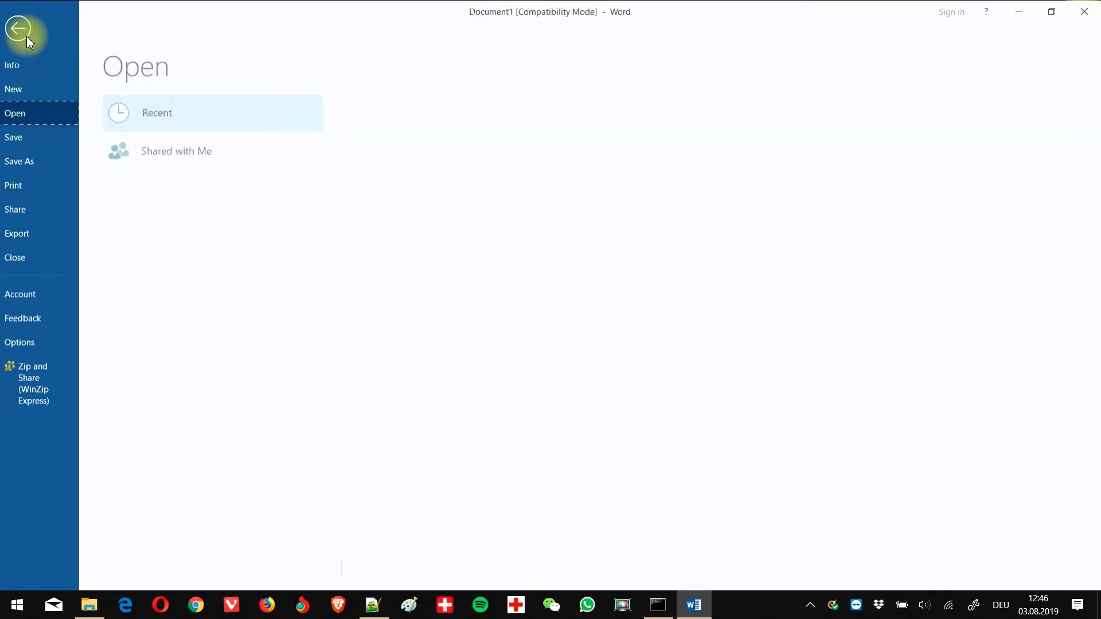
pyautogui.click(23, 290)
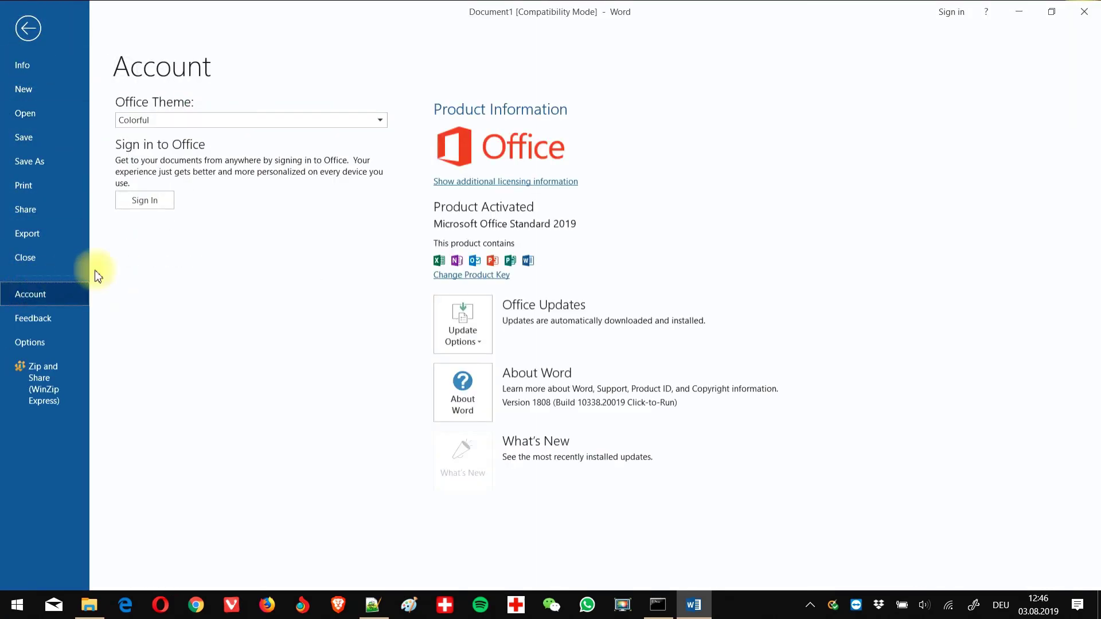